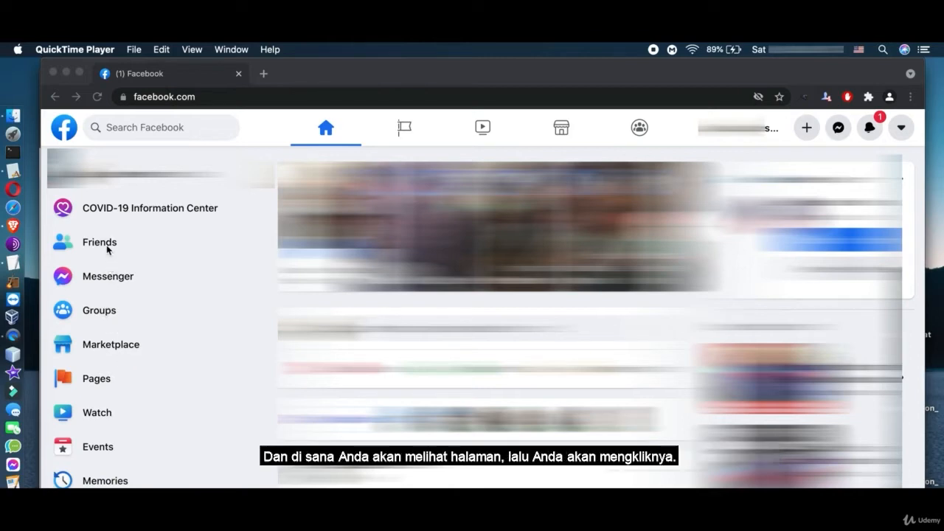
# Open the list of managed Pages and take a look at the blank Create a Page form before returning to the list.
pyautogui.click(93, 382)
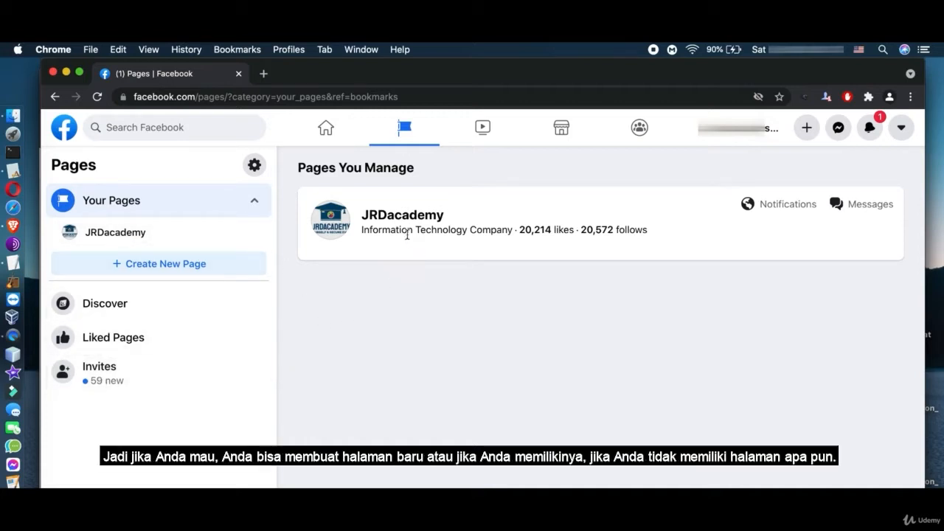
pyautogui.click(188, 273)
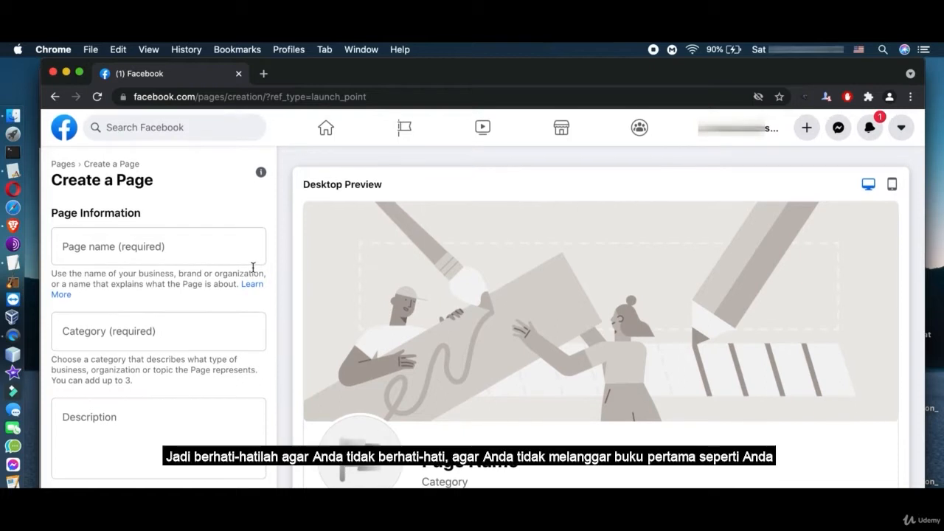
pyautogui.click(55, 99)
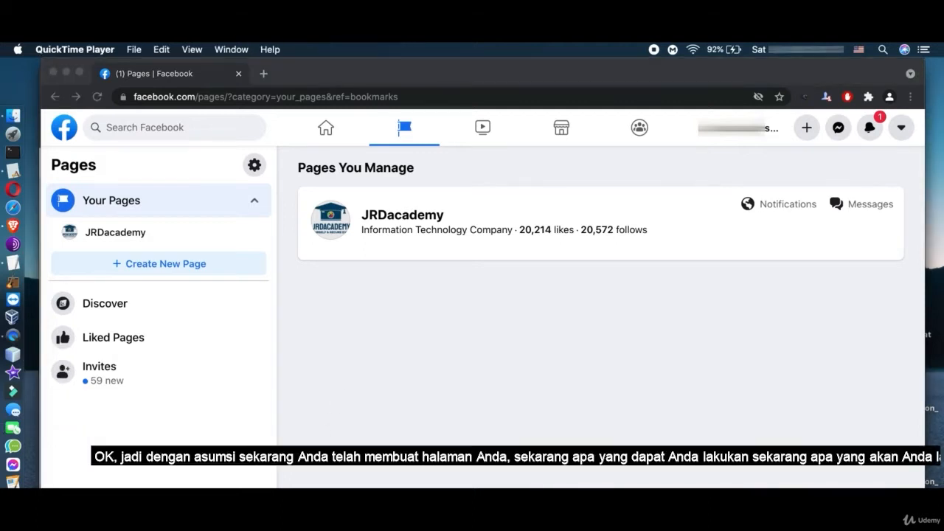
# Open the JRDacademy page and look through its home content and page management options.
pyautogui.click(578, 411)
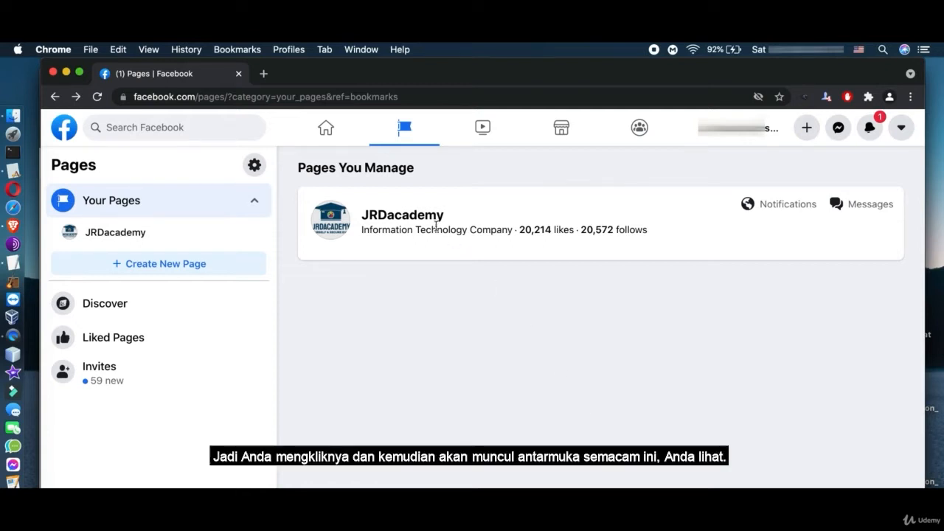
pyautogui.click(411, 221)
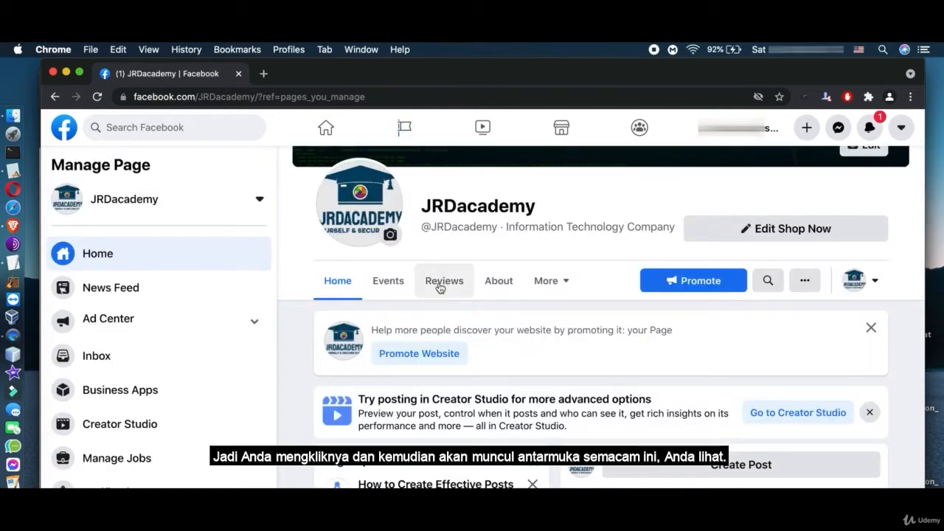
pyautogui.scroll(-5, 326, 303)
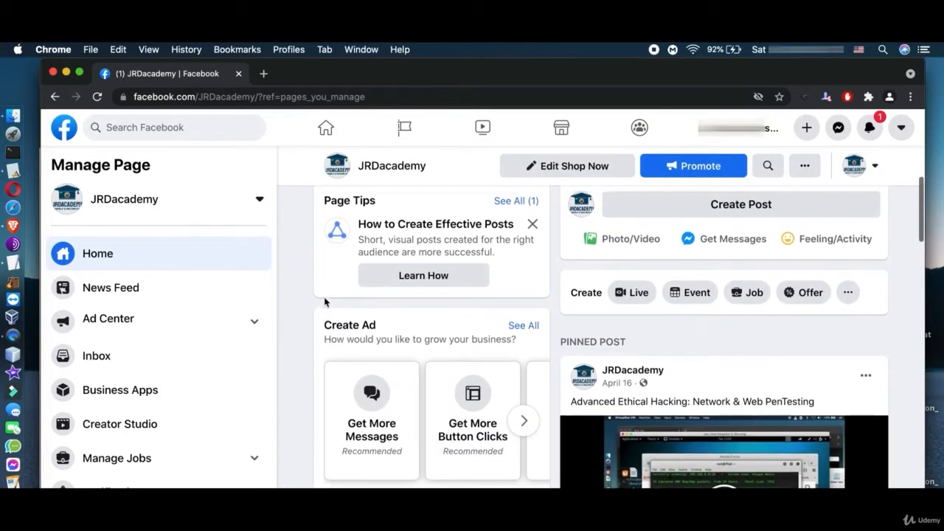
pyautogui.scroll(5, 324, 297)
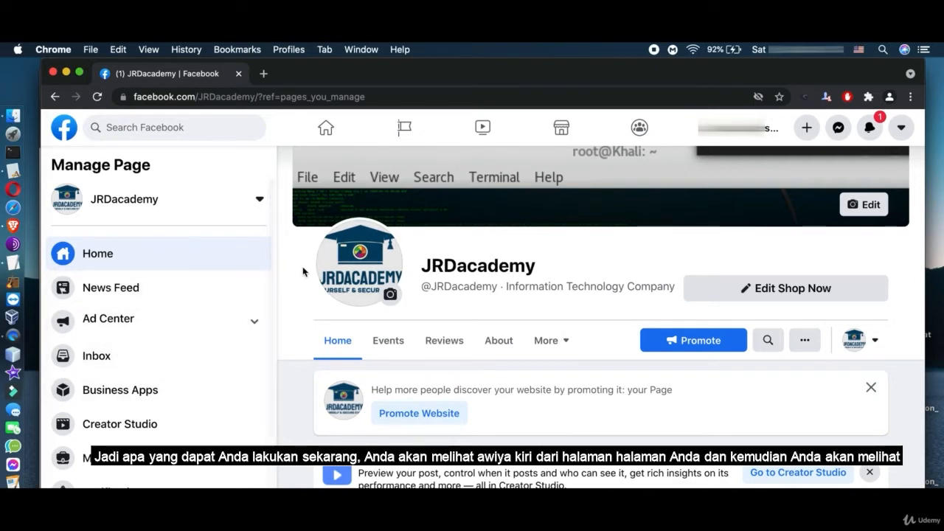
pyautogui.scroll(5, 303, 270)
pyautogui.scroll(-4, 177, 323)
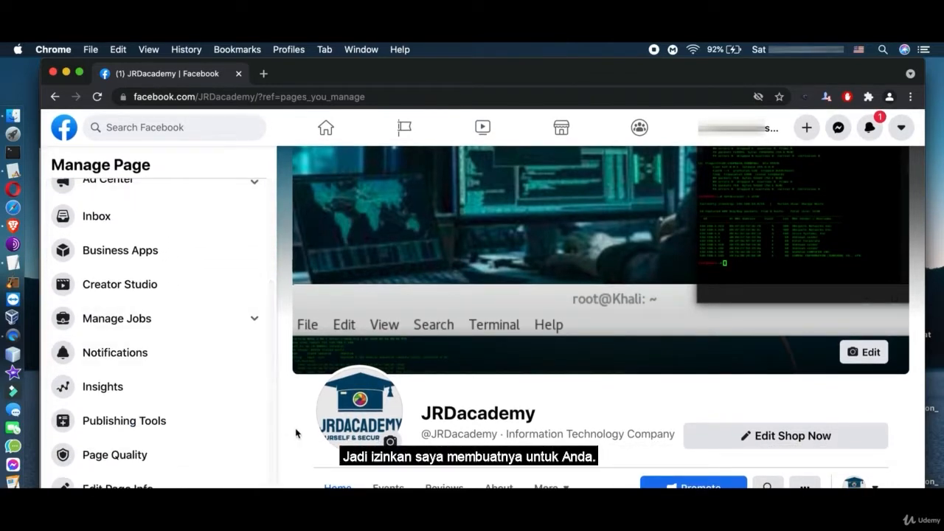
pyautogui.scroll(-2, 290, 454)
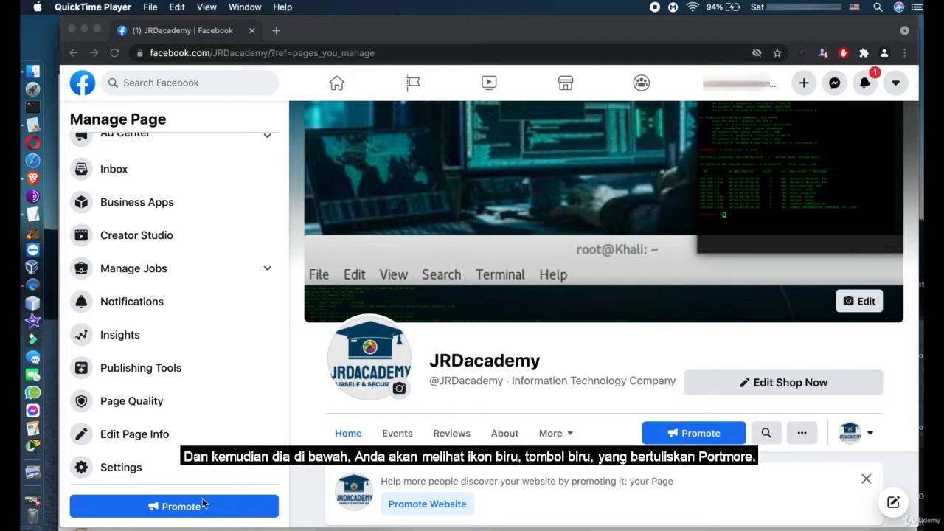
# Start a promotion for the JRDacademy page with Promote Your Page as the goal.
pyautogui.click(296, 490)
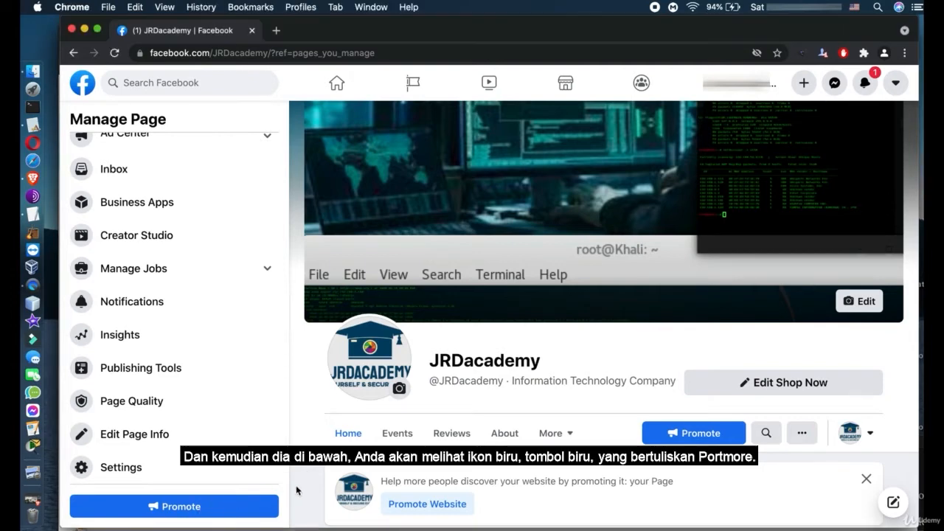
pyautogui.click(251, 509)
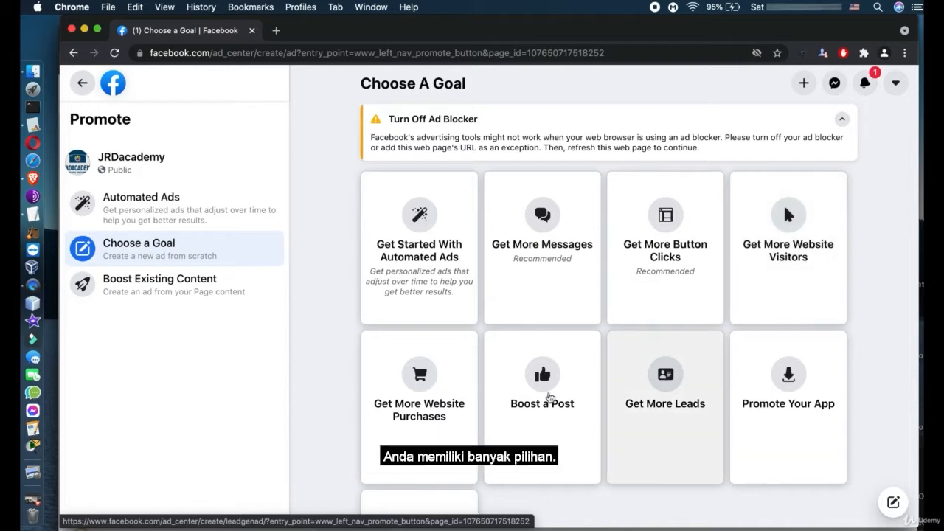
pyautogui.scroll(-3, 551, 424)
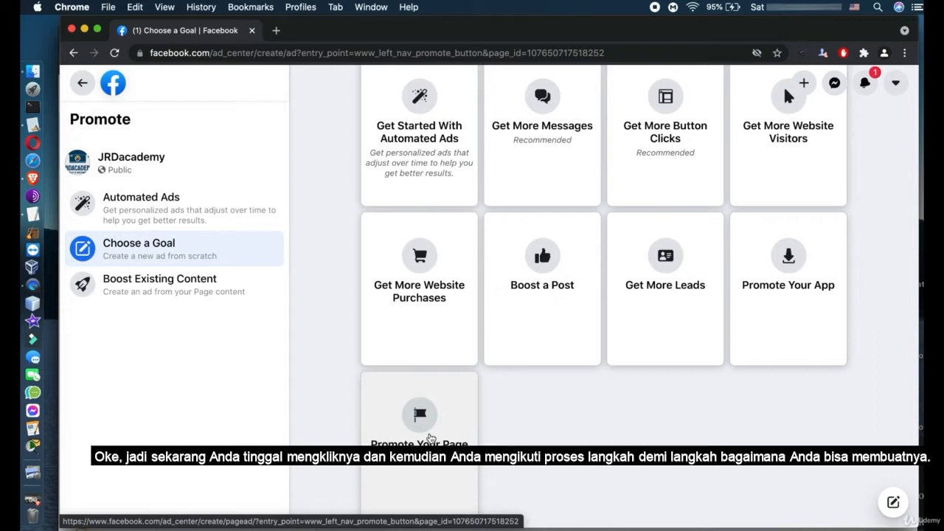
pyautogui.click(435, 419)
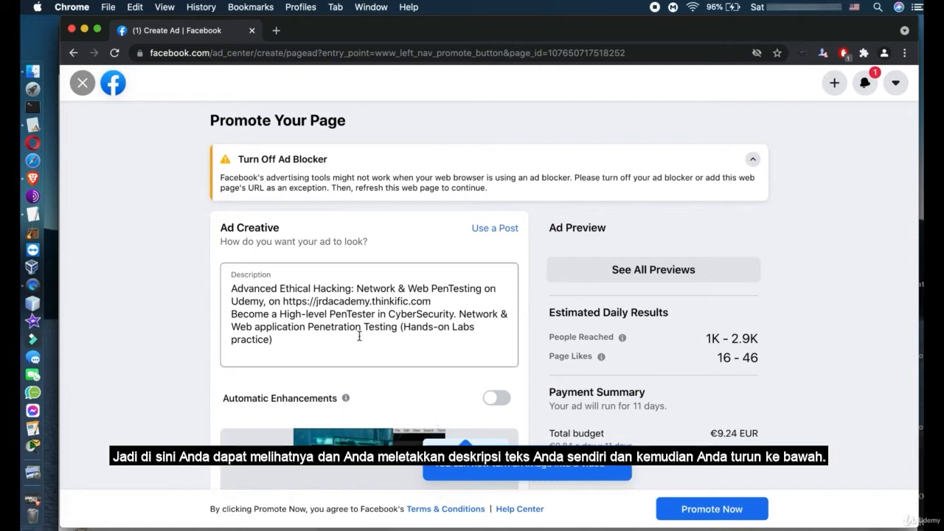
# Clear the existing description text from the ad creative.
pyautogui.scroll(-3, 359, 336)
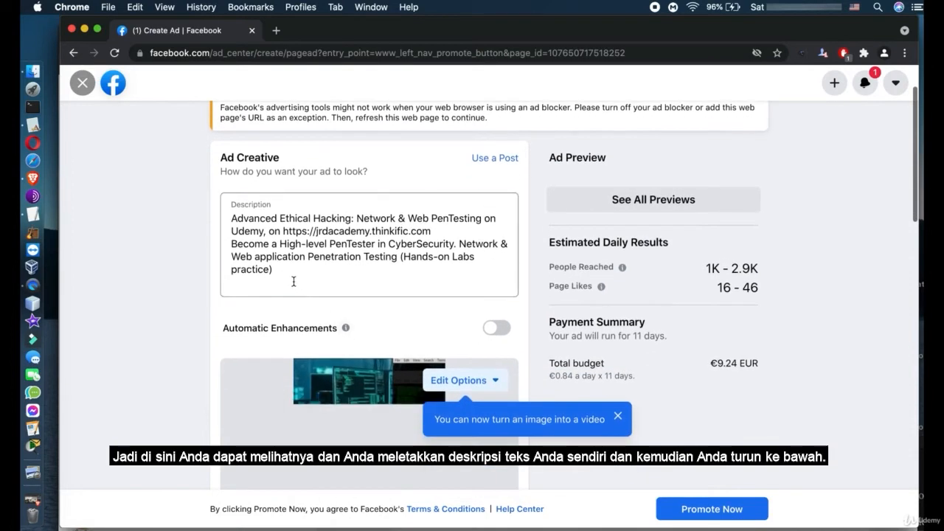
pyautogui.click(294, 282)
pyautogui.press('super+a')
pyautogui.press('BackSpace')
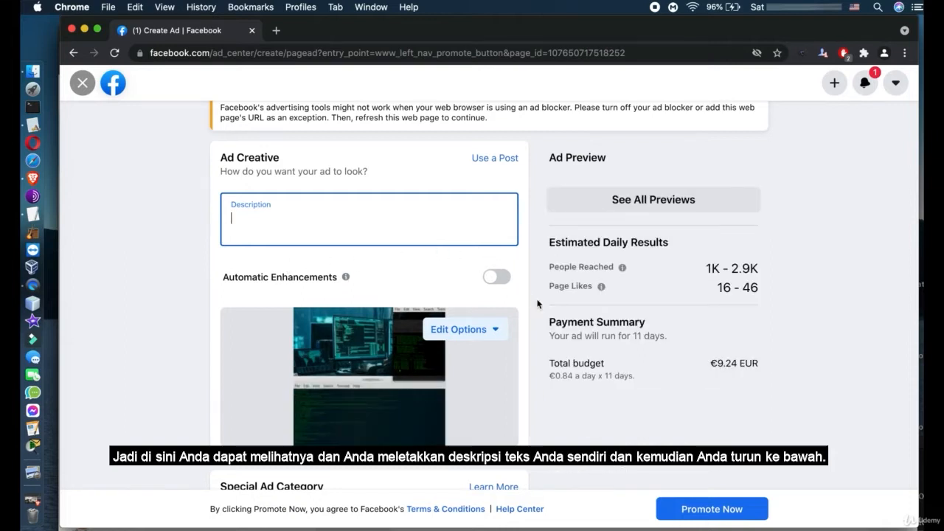
# Try a minimum age of 13 in the Smart Audience, view its location targeting, and discard the audience changes.
pyautogui.scroll(-3, 537, 304)
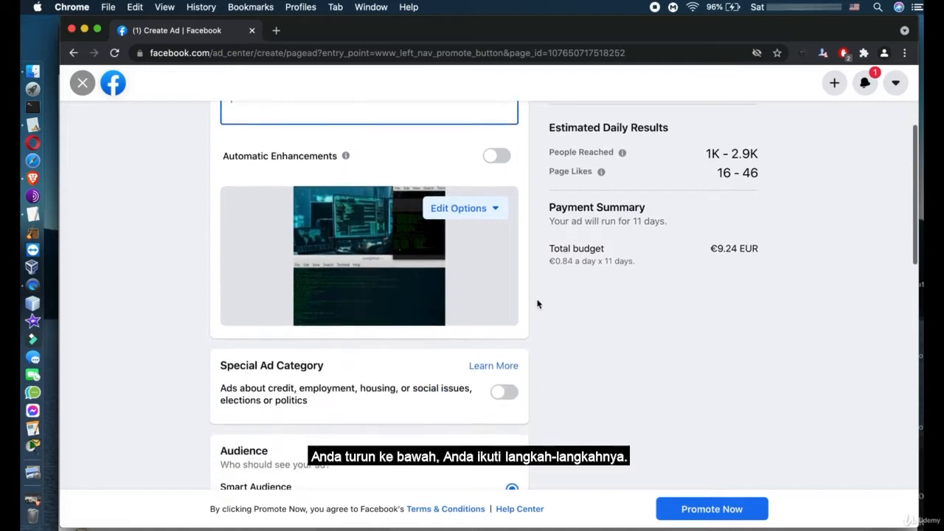
pyautogui.scroll(-7, 536, 304)
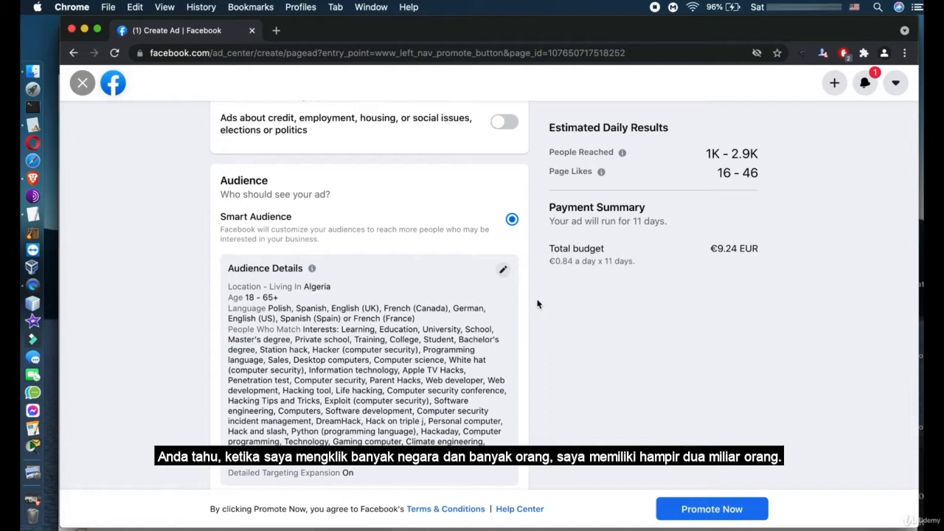
pyautogui.scroll(-2, 521, 311)
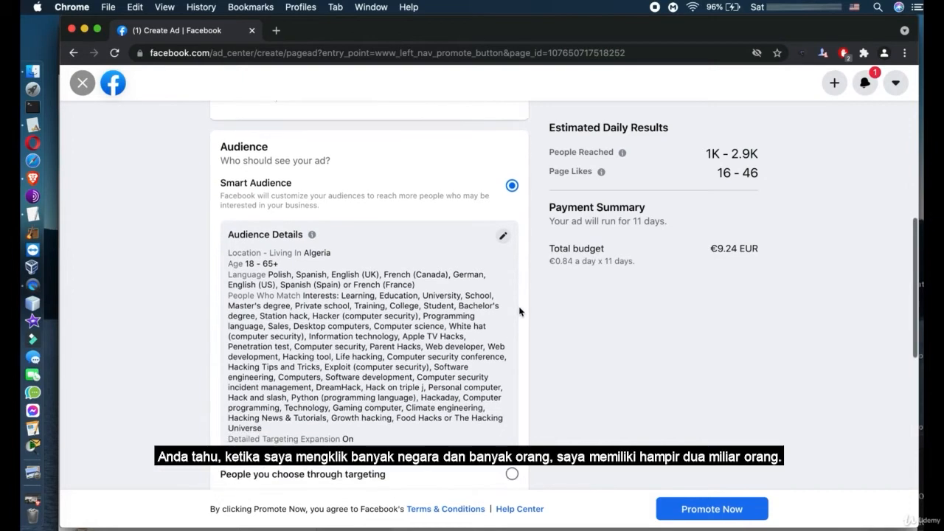
pyautogui.scroll(-2, 521, 311)
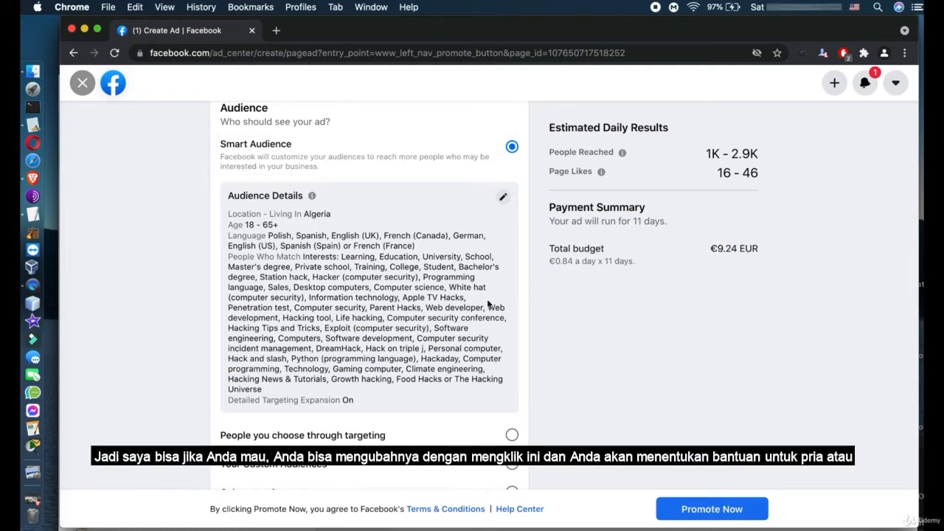
pyautogui.scroll(-2, 489, 302)
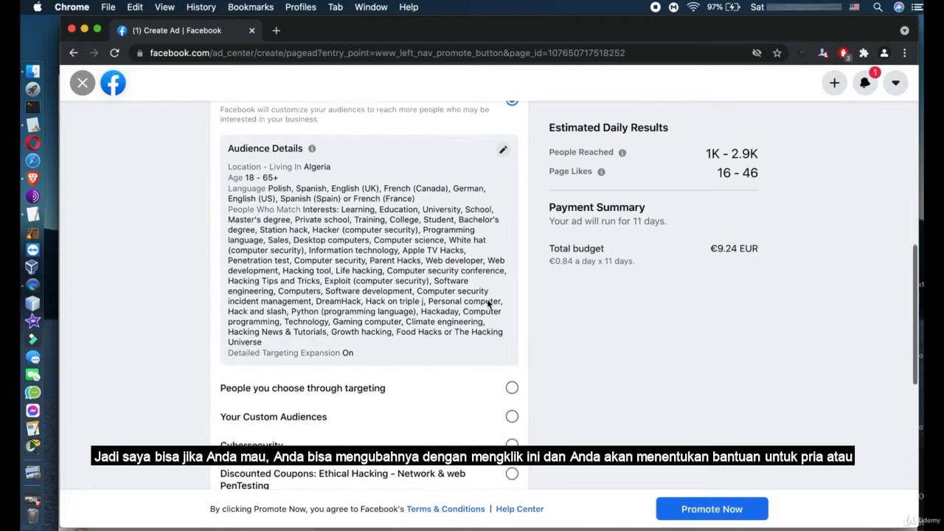
pyautogui.click(506, 150)
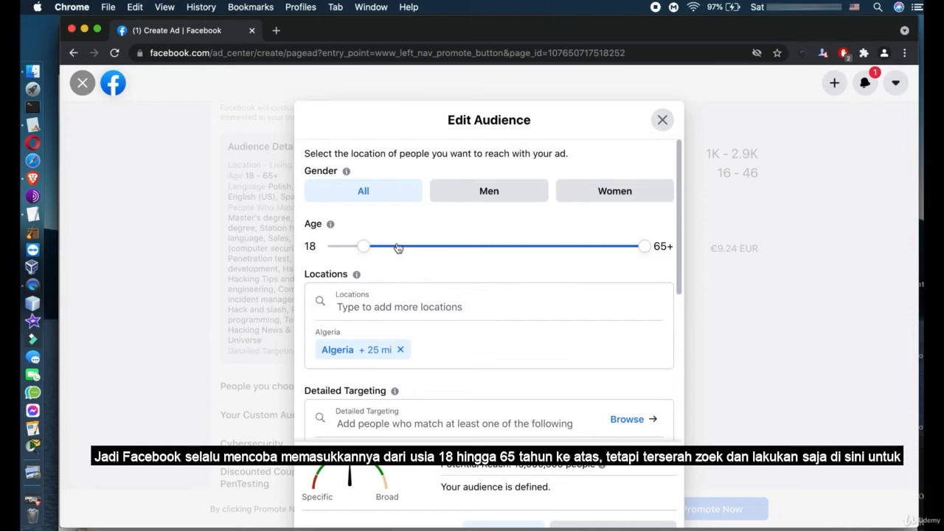
pyautogui.moveTo(357, 247); pyautogui.dragTo(323, 248)
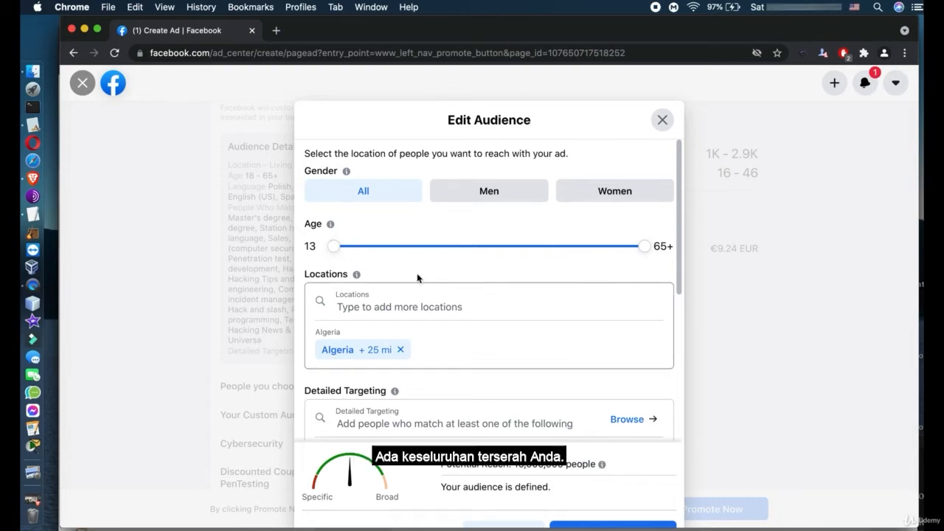
pyautogui.scroll(-2, 409, 290)
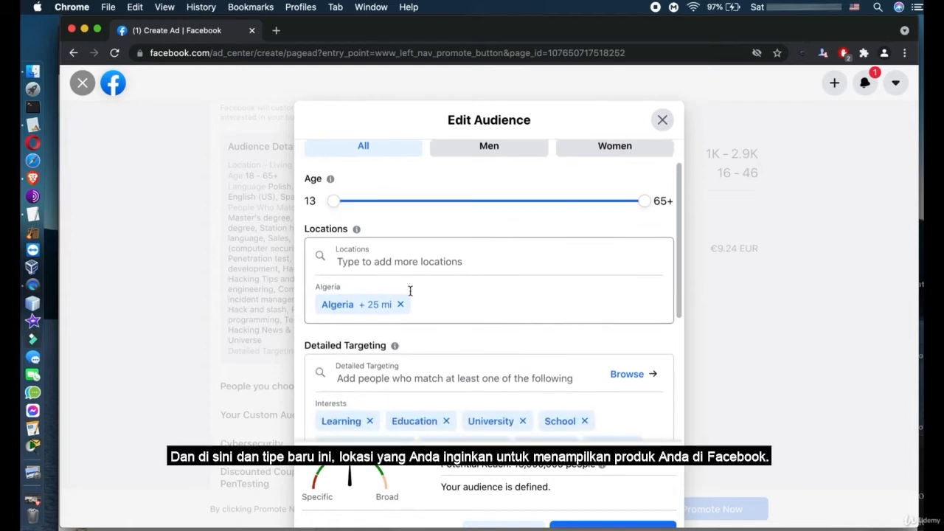
pyautogui.scroll(-2, 410, 290)
pyautogui.click(479, 216)
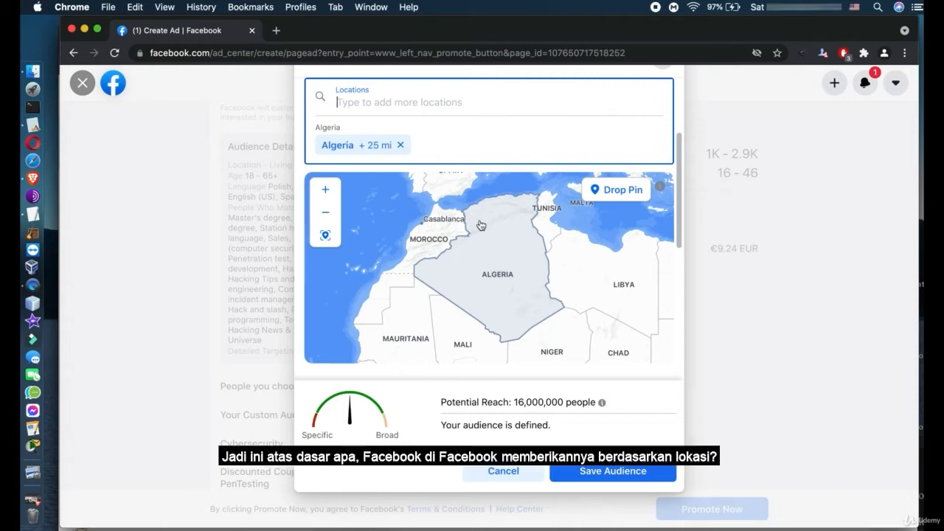
pyautogui.click(504, 471)
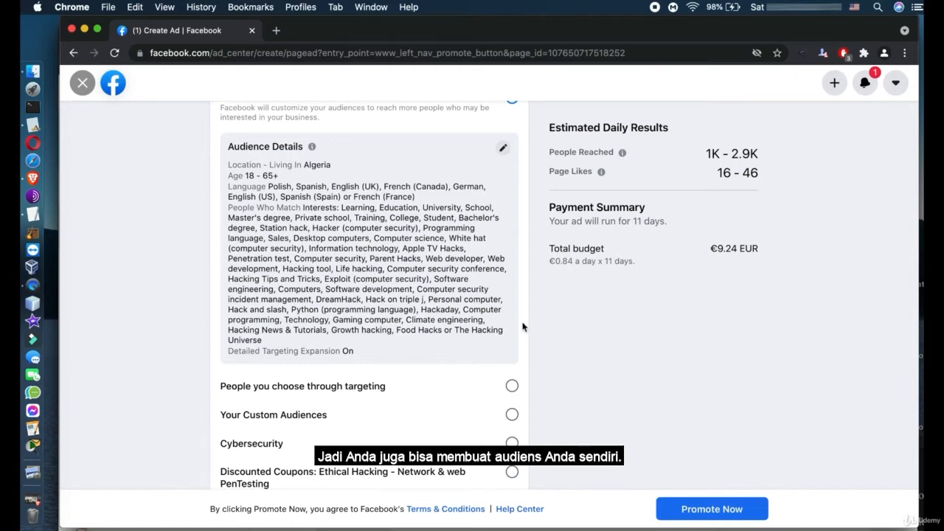
# Choose the saved Cybersecurity audience for the ad and review its locations, age, languages and interests.
pyautogui.scroll(-3, 523, 326)
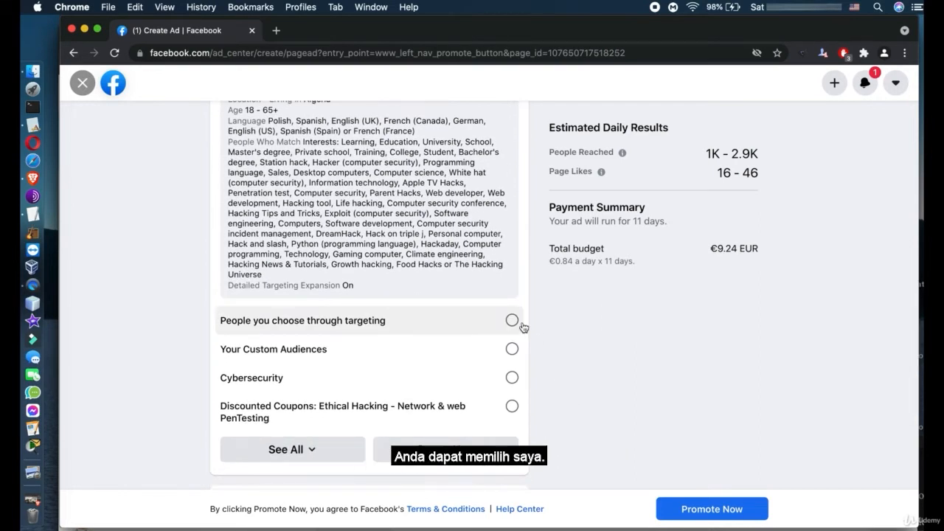
pyautogui.click(512, 379)
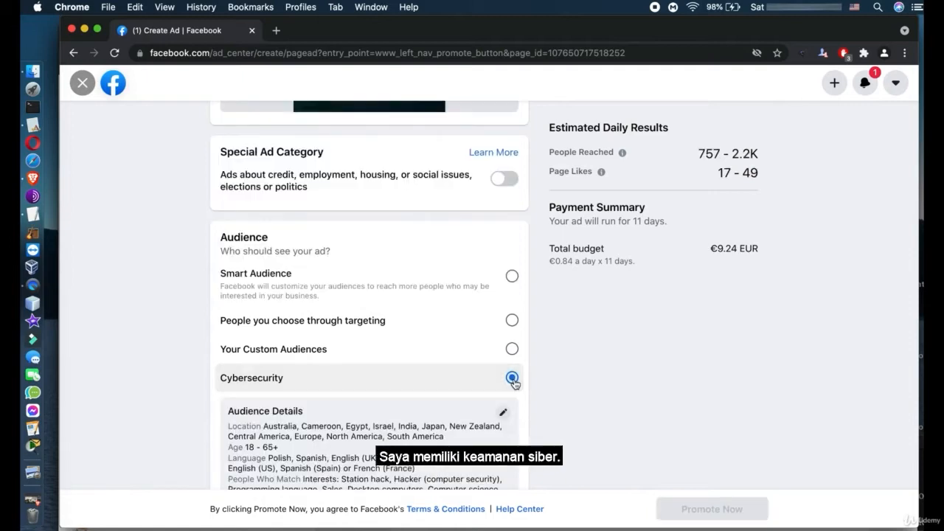
pyautogui.scroll(-5, 514, 382)
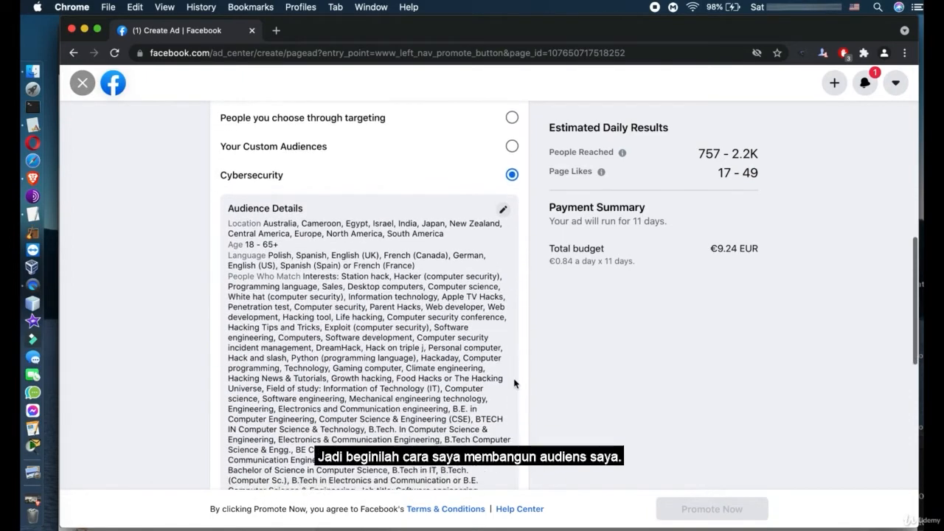
pyautogui.scroll(-3, 514, 382)
pyautogui.scroll(2, 404, 274)
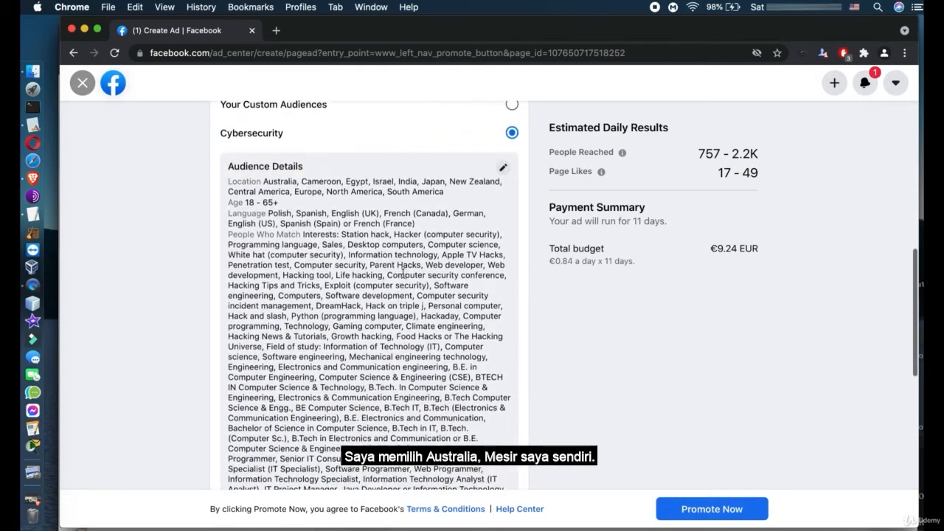
pyautogui.scroll(2, 403, 274)
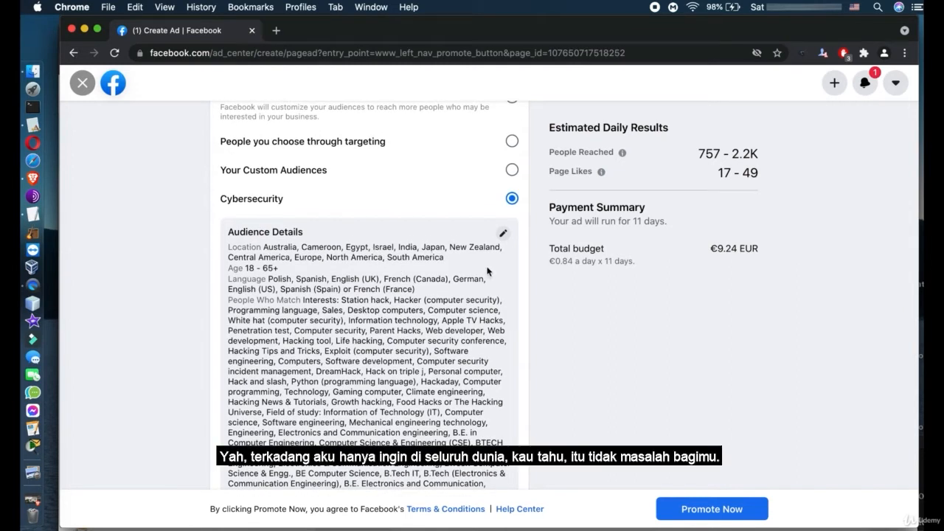
# Check the ad's duration settings and set the daily budget to €10.84.
pyautogui.scroll(-8, 486, 271)
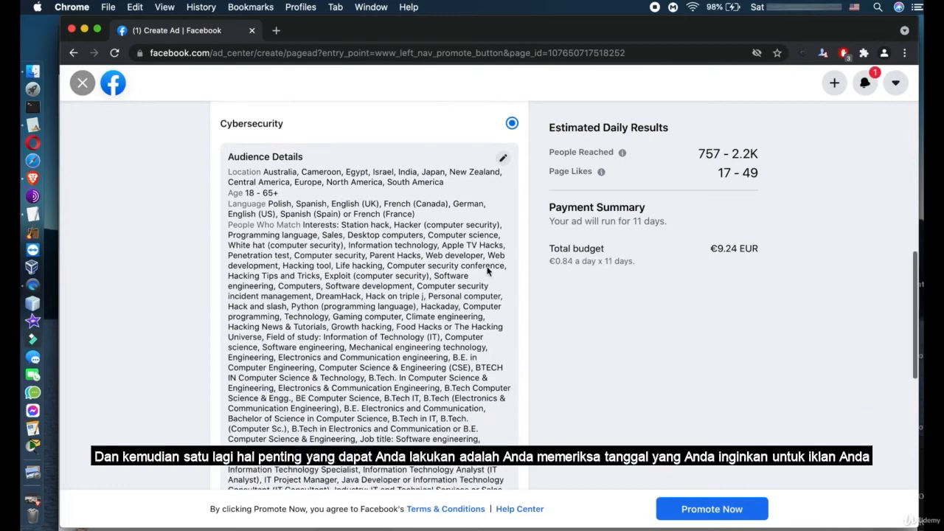
pyautogui.scroll(-4, 487, 271)
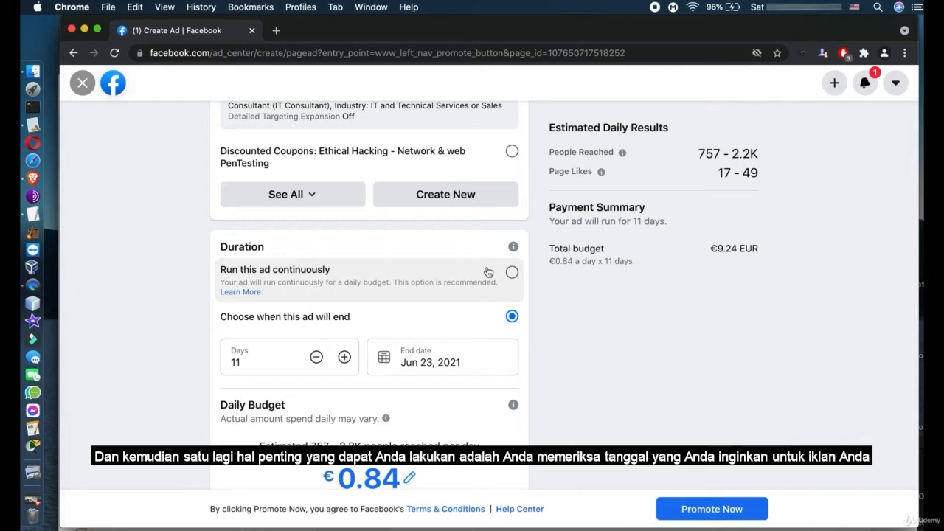
pyautogui.click(267, 366)
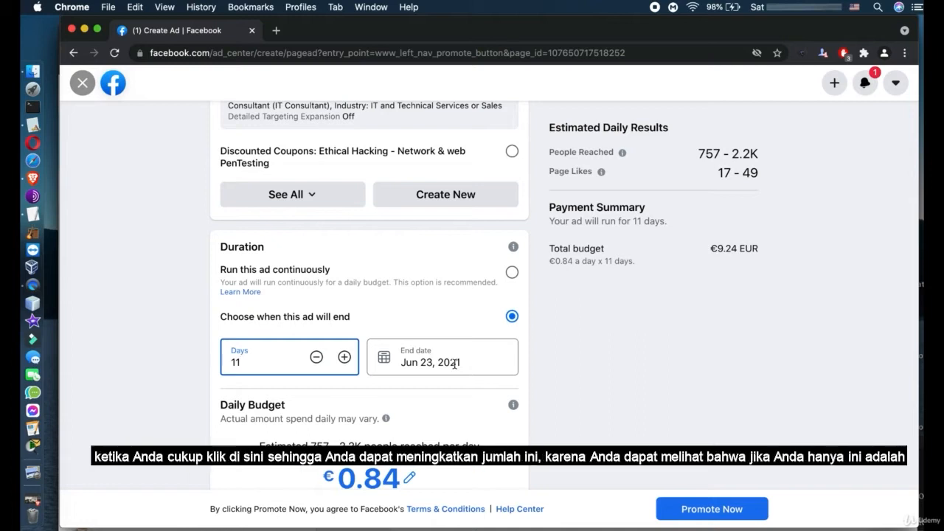
pyautogui.scroll(-4, 454, 364)
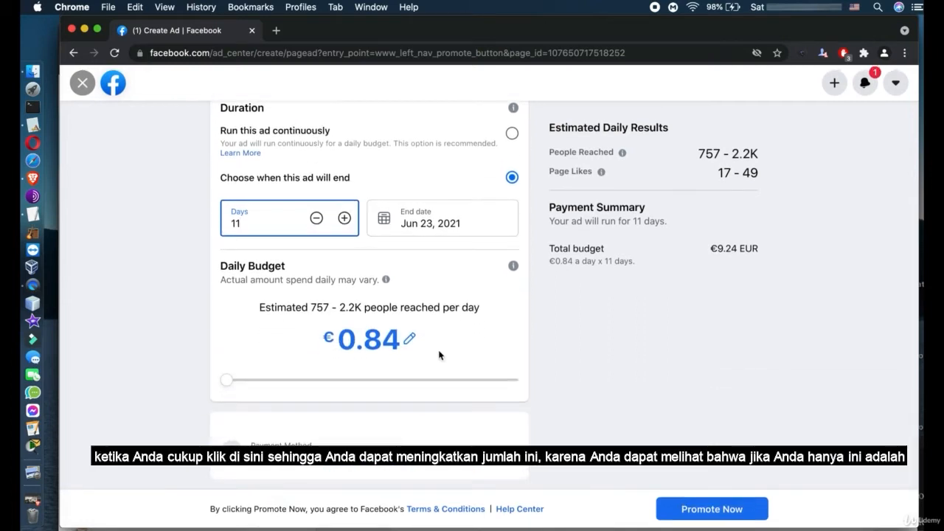
pyautogui.click(395, 336)
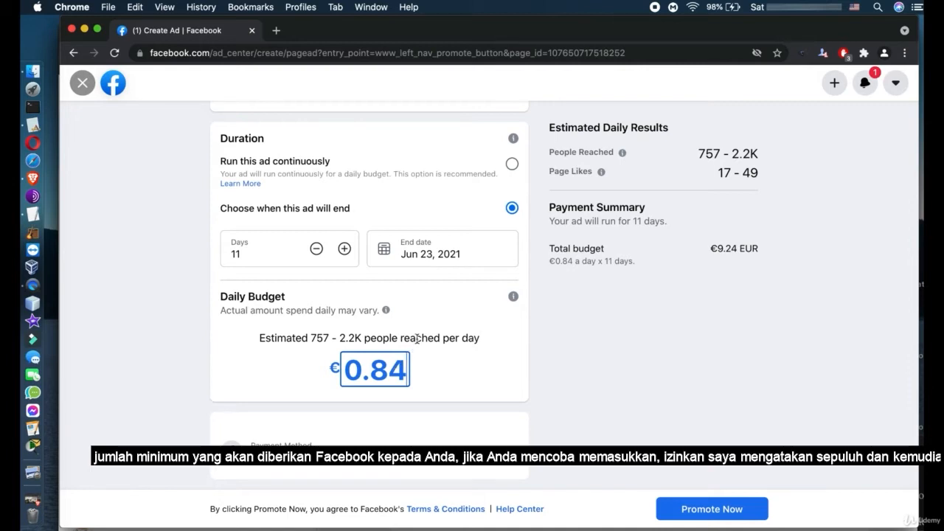
pyautogui.click(346, 371)
pyautogui.write('1')
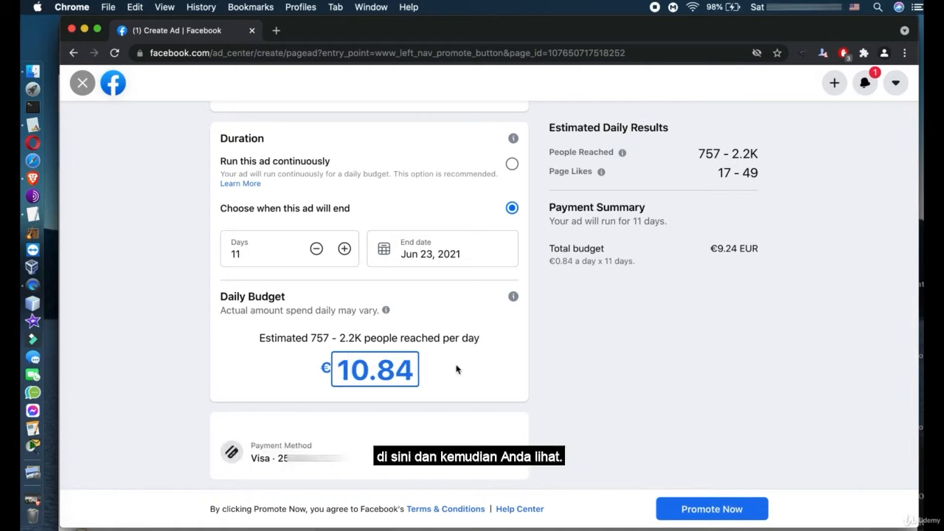
pyautogui.click(480, 381)
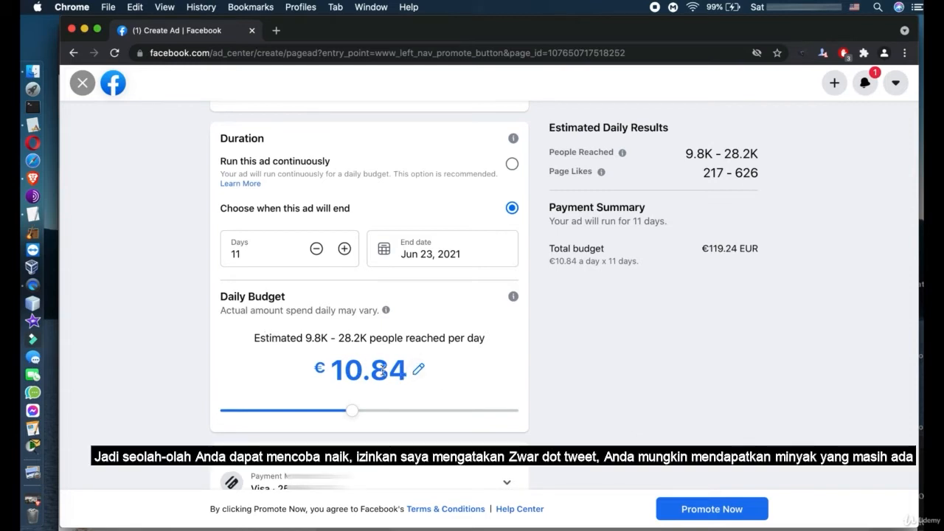
# Lower the ad's daily budget to €0.83.
pyautogui.click(419, 372)
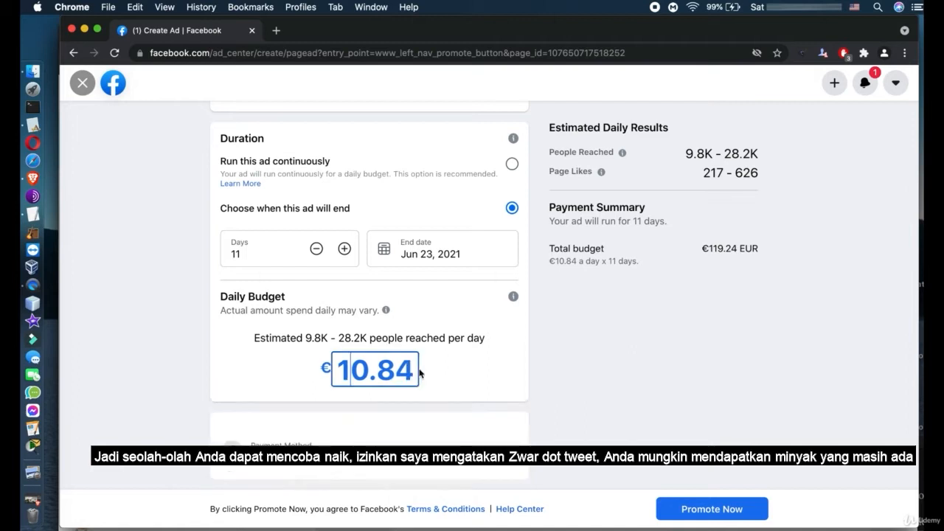
pyautogui.click(351, 372)
pyautogui.press('BackSpace')
pyautogui.moveTo(343, 372); pyautogui.dragTo(404, 374)
pyautogui.click(405, 374)
pyautogui.press('BackSpace')
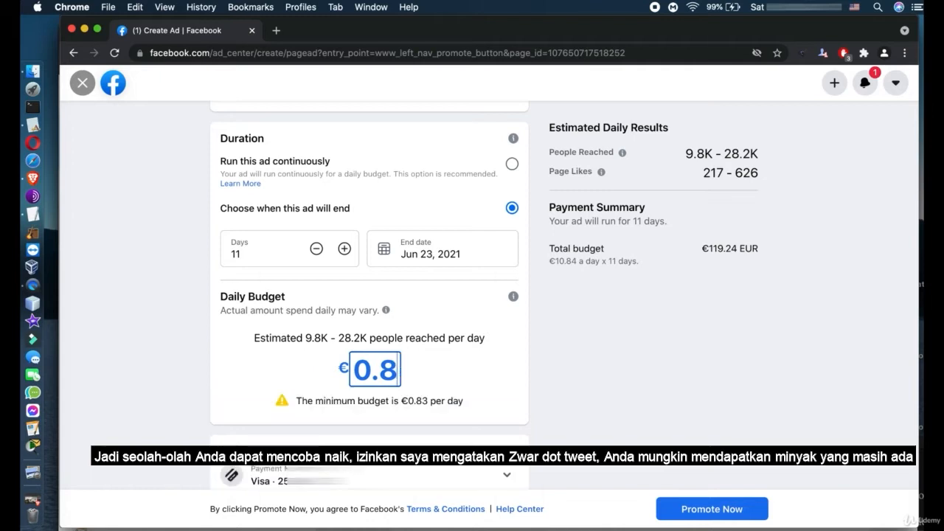
pyautogui.write('3')
pyautogui.click(495, 379)
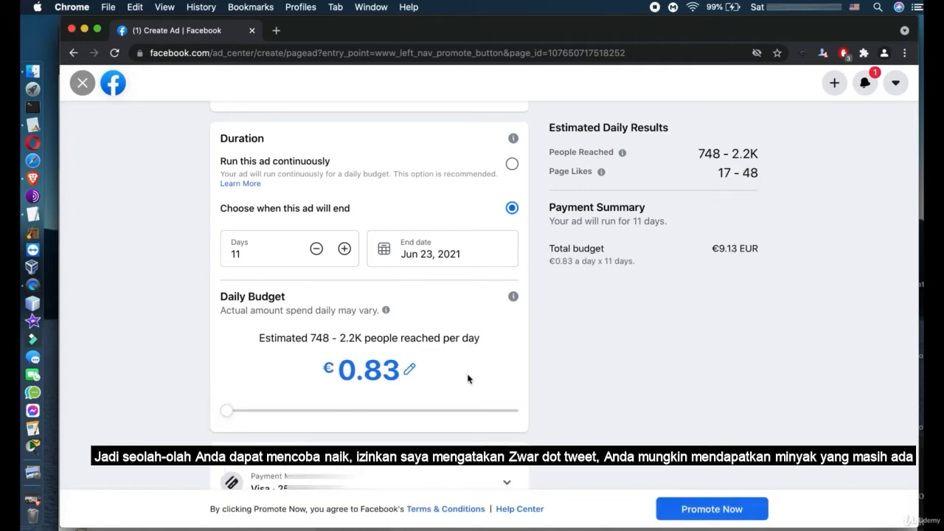
# Try to set a daily budget of €0.81 for the ad.
pyautogui.click(407, 370)
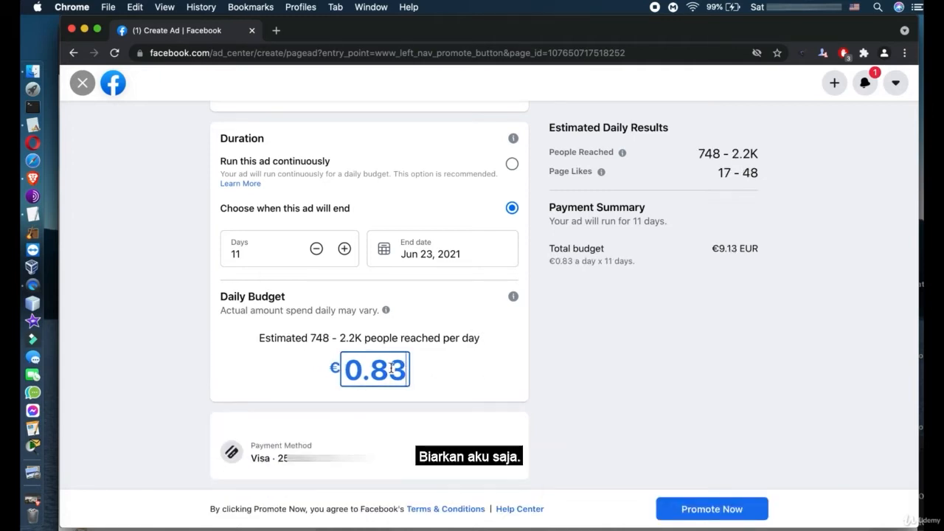
pyautogui.press('BackSpace')
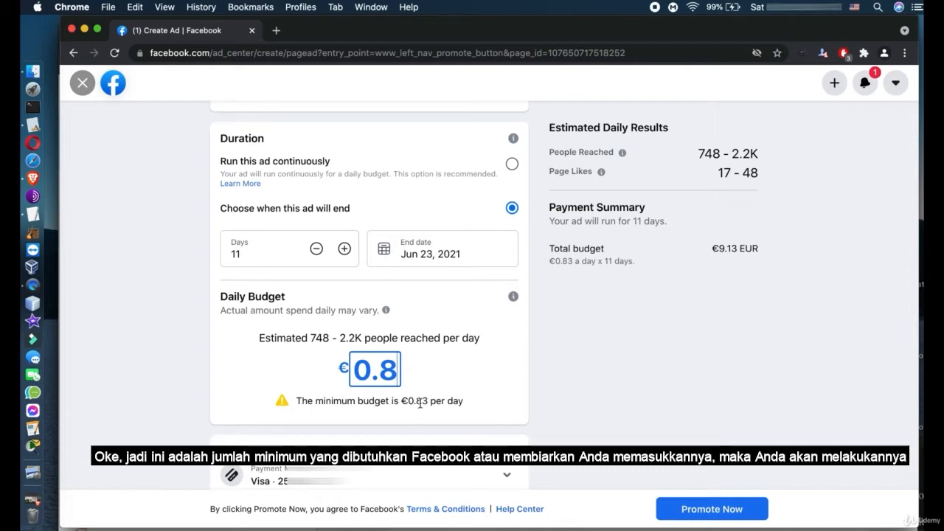
pyautogui.write('1')
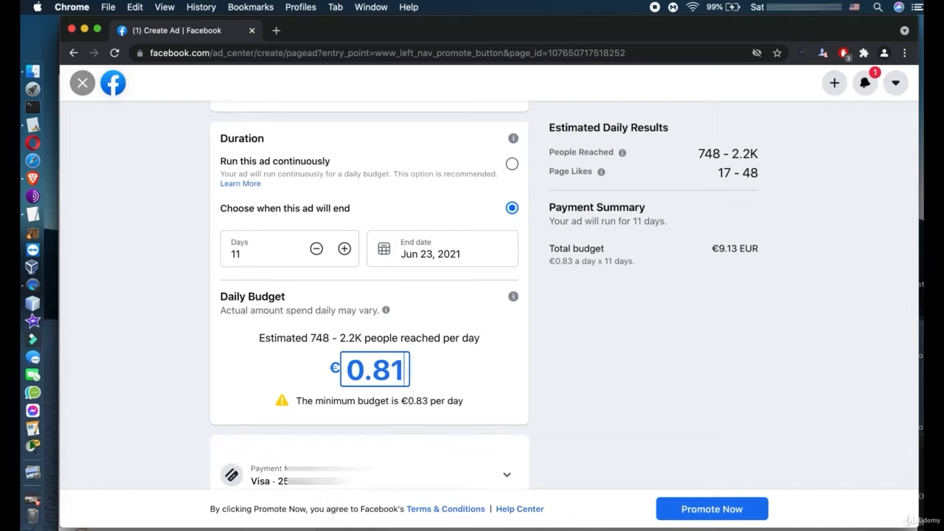
pyautogui.click(506, 384)
# Set the ad's daily budget to €10.81.
pyautogui.click(409, 368)
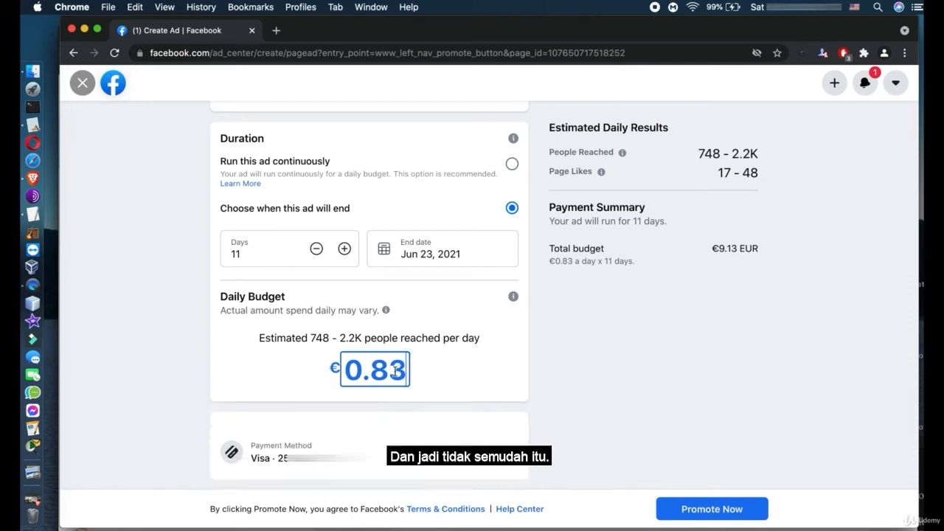
pyautogui.press('BackSpace')
pyautogui.write('1')
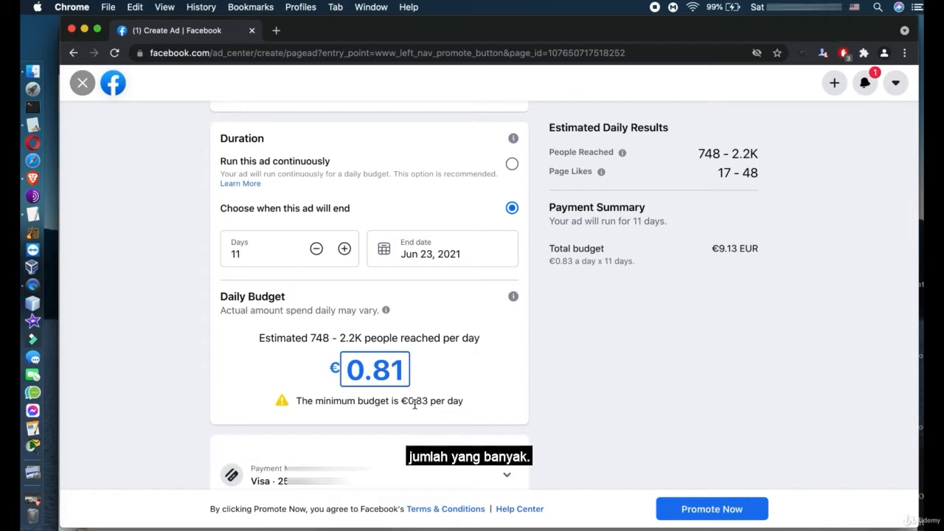
pyautogui.click(348, 371)
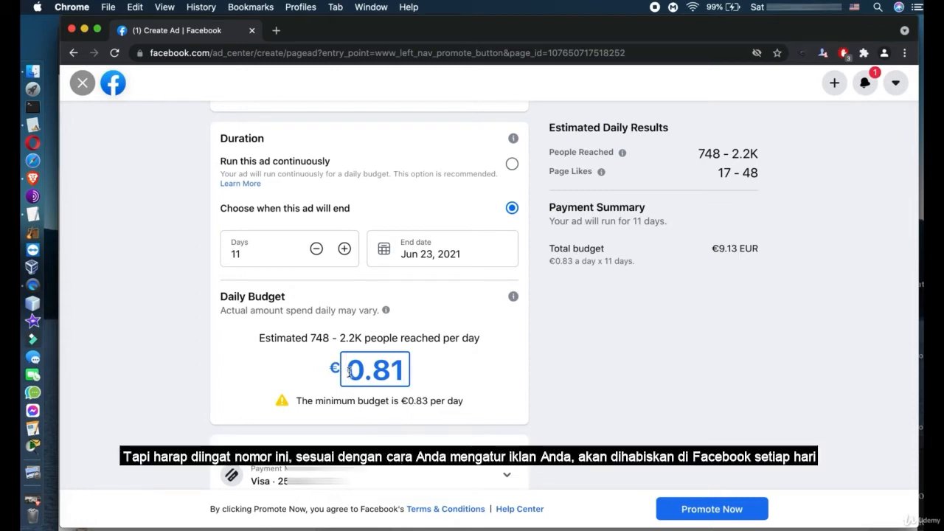
pyautogui.write('1')
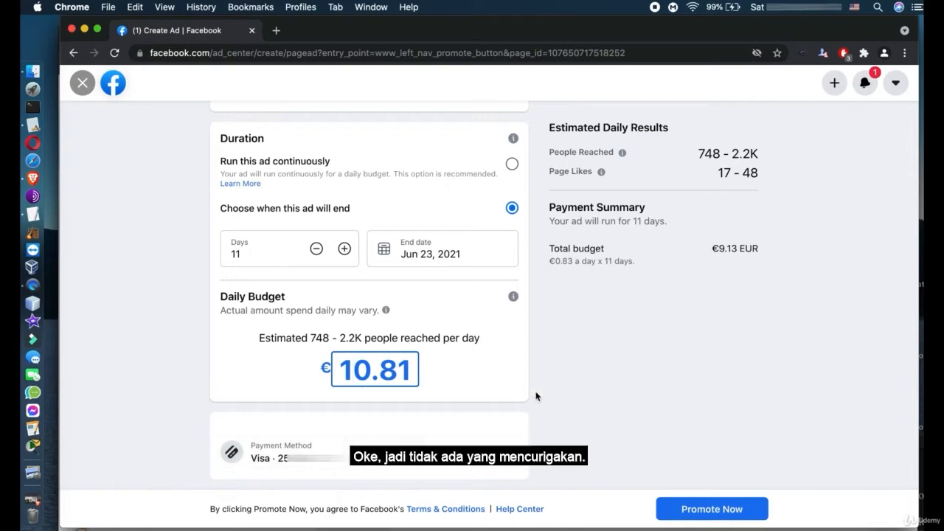
# Enter "Marketize your products" as the description in the ad creative.
pyautogui.scroll(5, 536, 396)
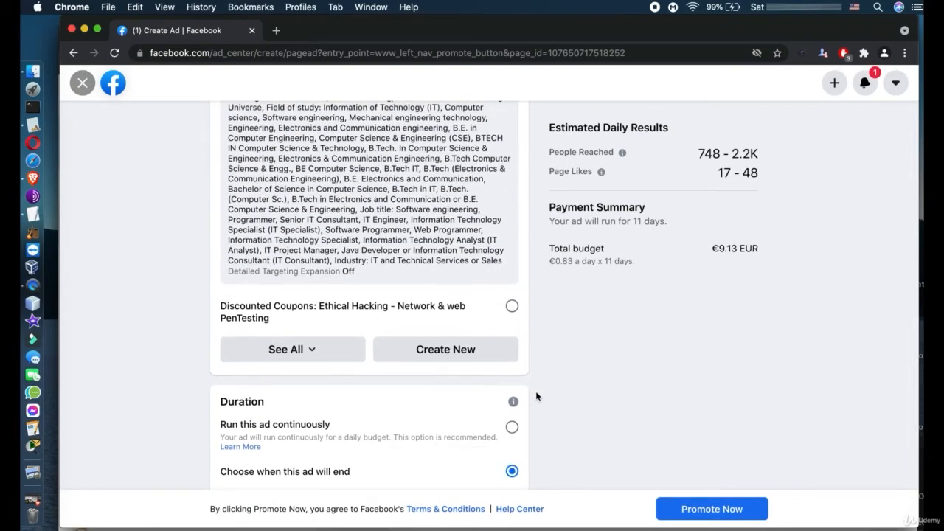
pyautogui.scroll(6, 536, 396)
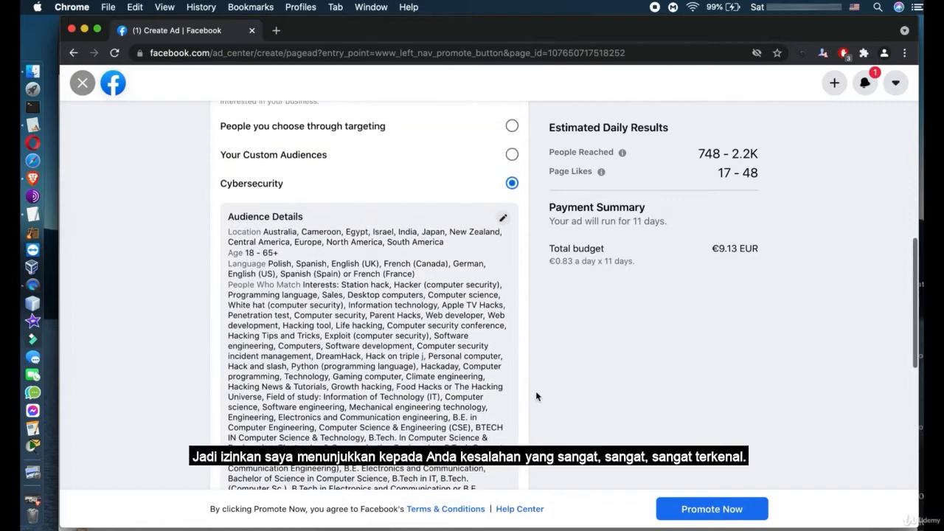
pyautogui.scroll(5, 536, 397)
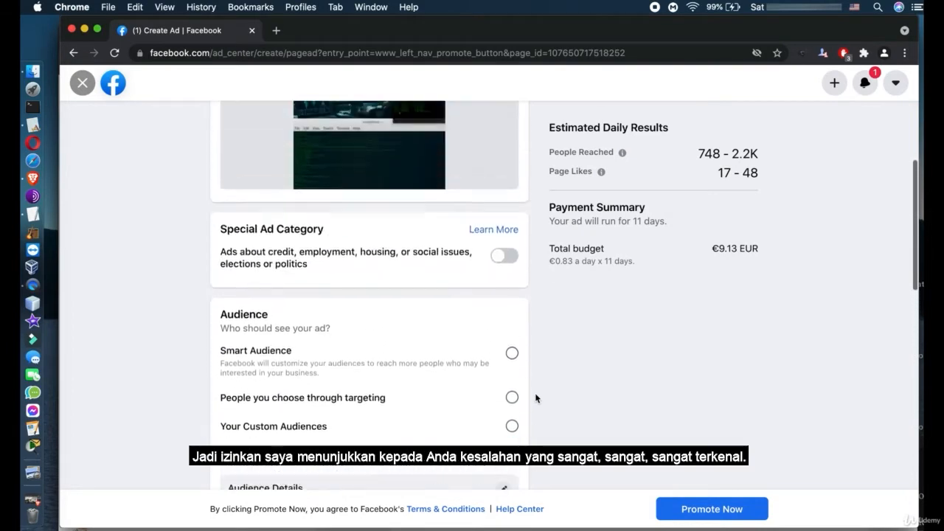
pyautogui.scroll(2, 535, 398)
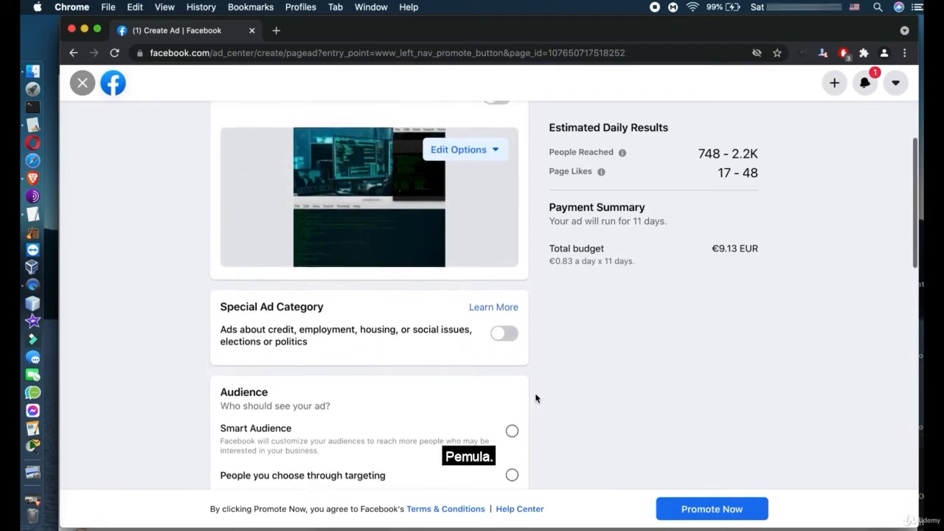
pyautogui.scroll(1, 535, 399)
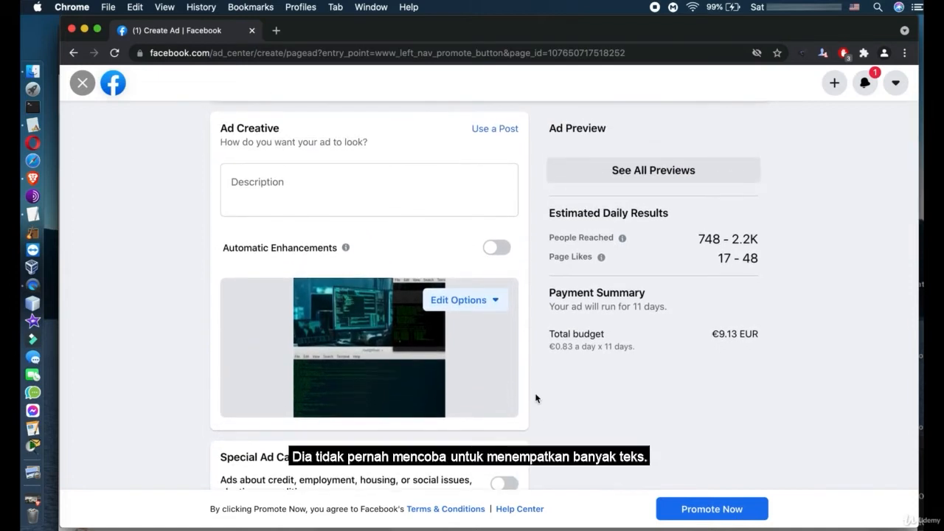
pyautogui.scroll(1, 535, 398)
pyautogui.click(373, 266)
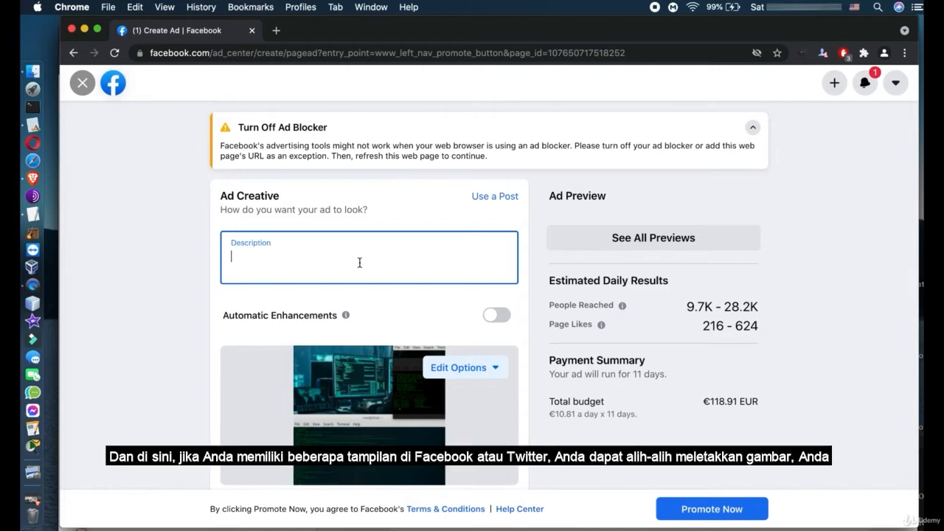
pyautogui.scroll(-3, 523, 407)
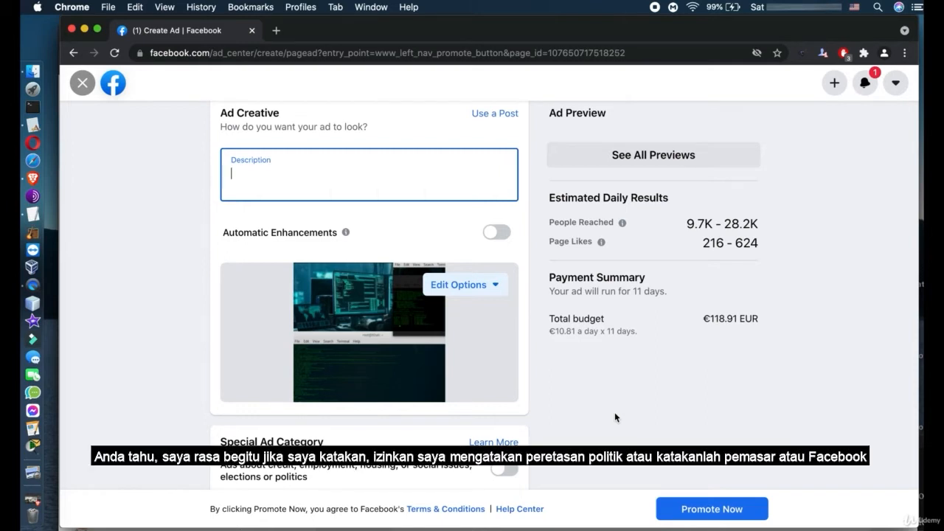
pyautogui.scroll(3, 614, 413)
pyautogui.scroll(-4, 614, 413)
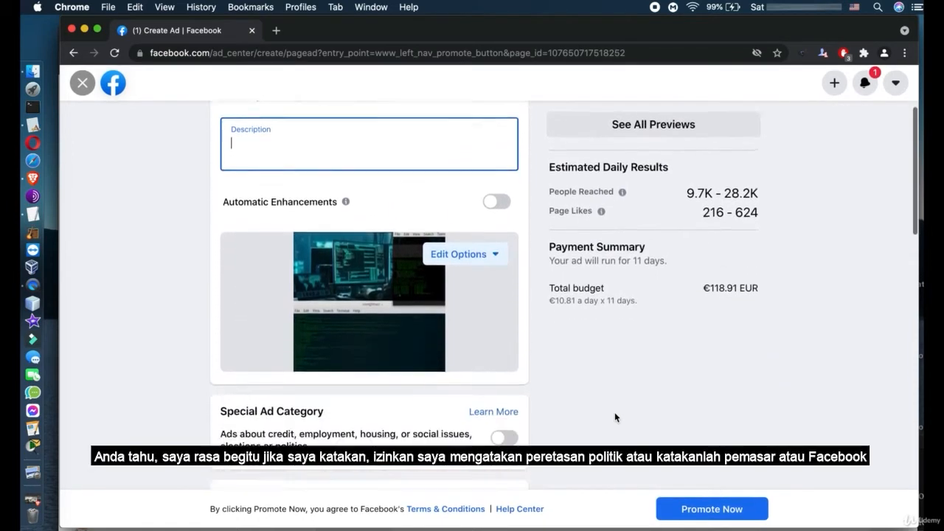
pyautogui.scroll(-1, 615, 412)
pyautogui.scroll(2, 560, 336)
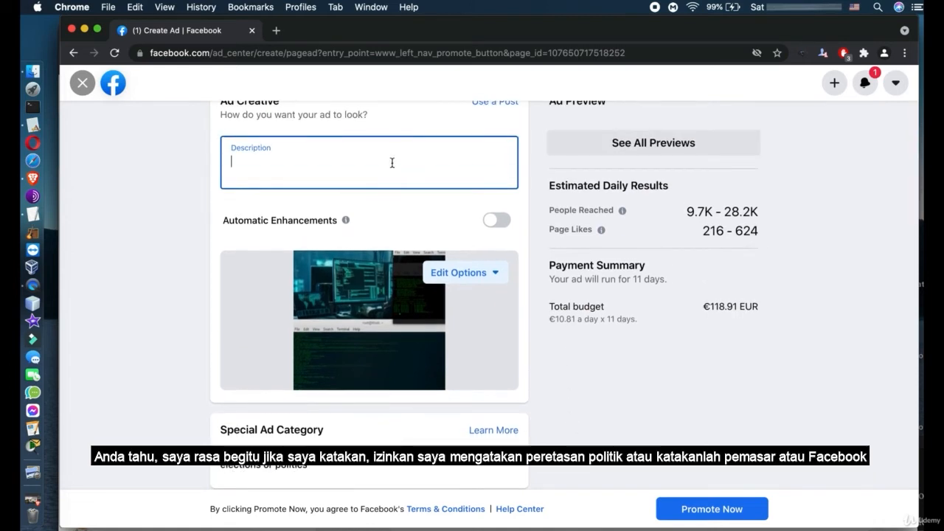
pyautogui.write('Et')
pyautogui.write('Marketize ')
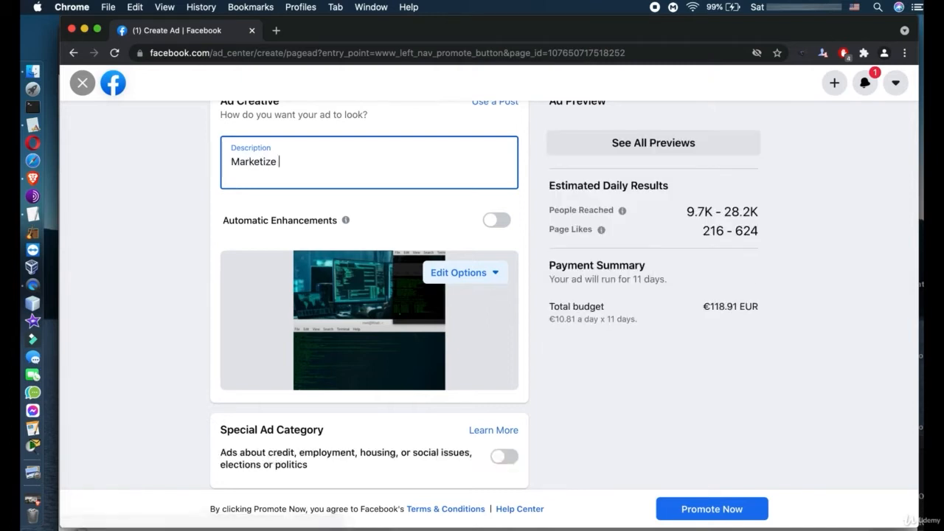
pyautogui.write('your products')
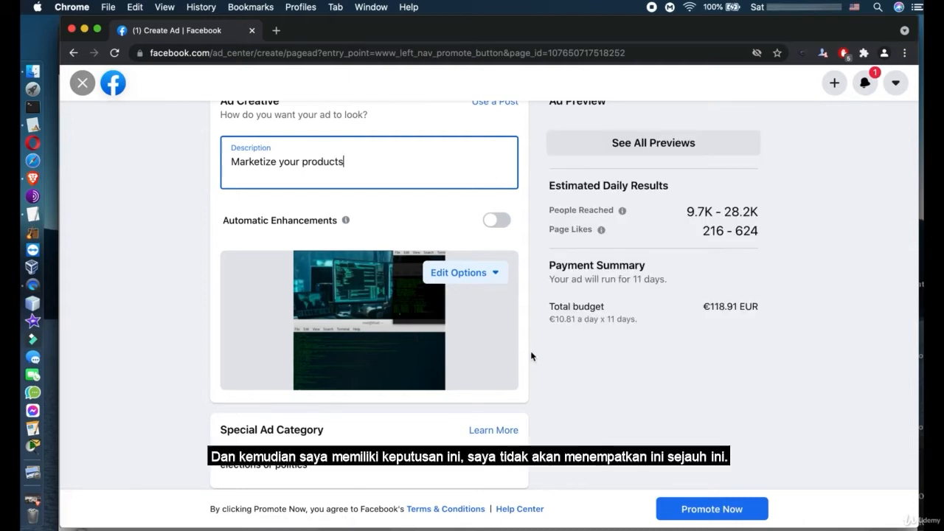
# Review the ad's creative, special category, Cybersecurity audience details and duration settings.
pyautogui.scroll(-1, 531, 356)
pyautogui.scroll(1, 531, 356)
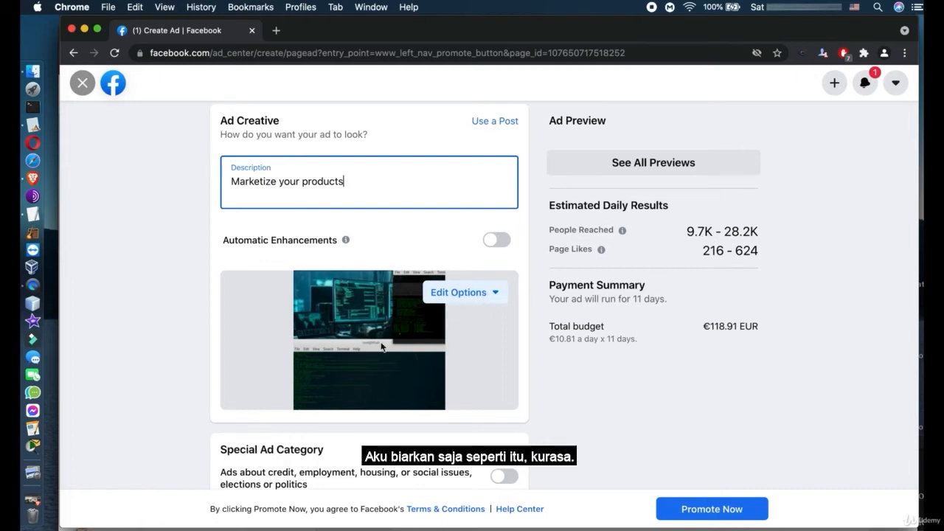
pyautogui.scroll(-5, 446, 344)
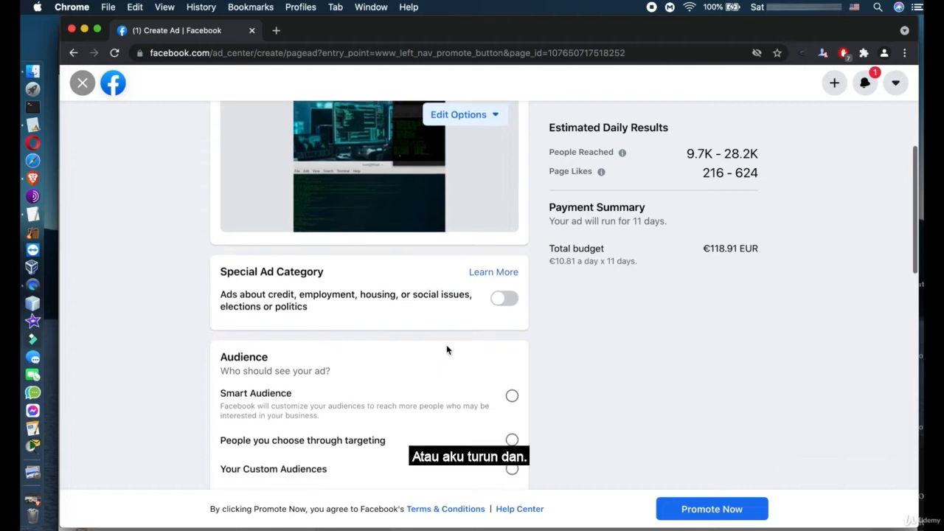
pyautogui.scroll(-4, 446, 350)
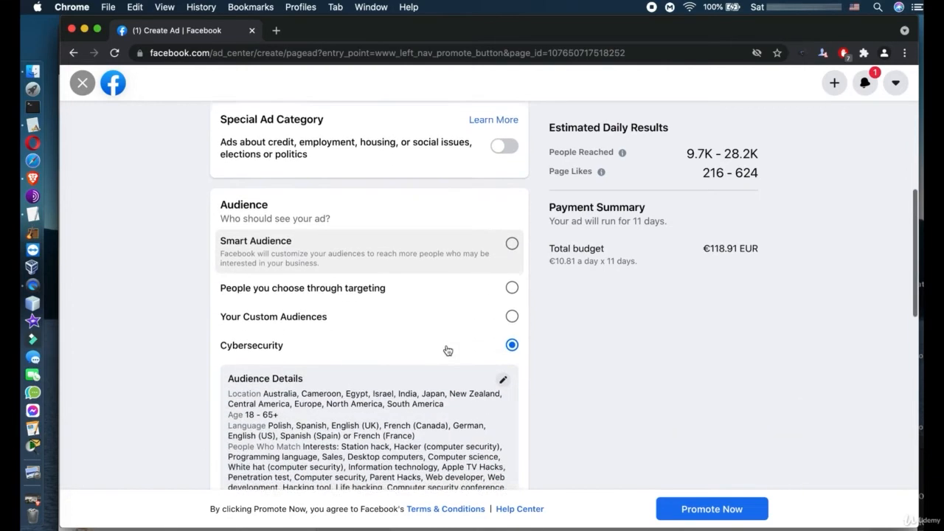
pyautogui.scroll(-1, 447, 344)
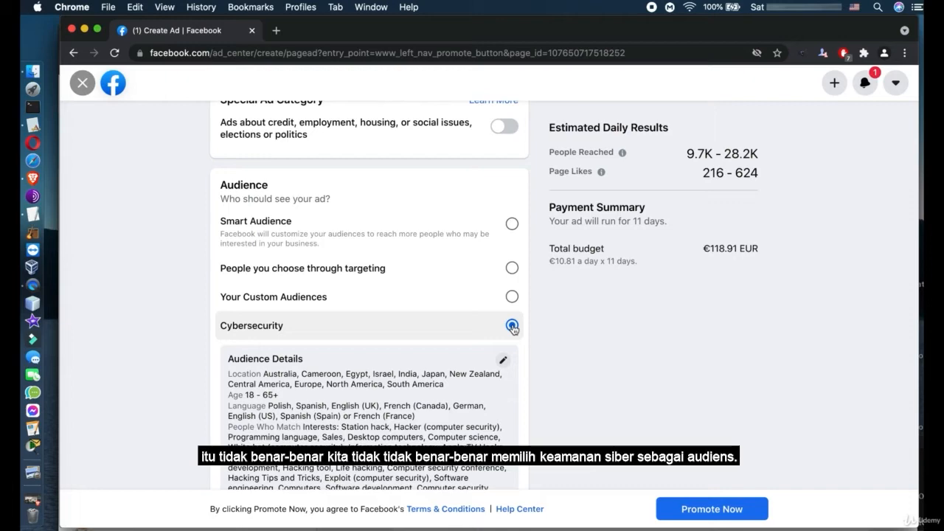
pyautogui.scroll(-2, 513, 329)
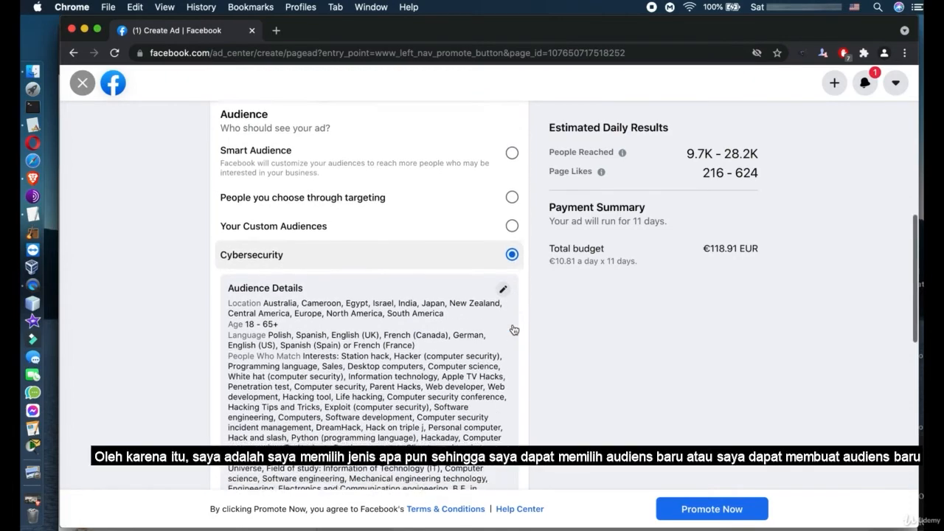
pyautogui.scroll(-1, 512, 329)
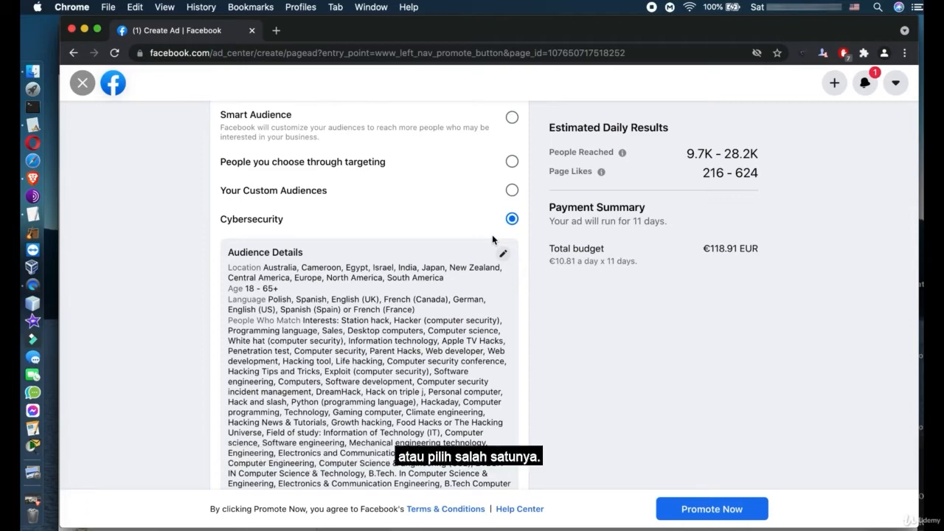
pyautogui.scroll(-8, 492, 234)
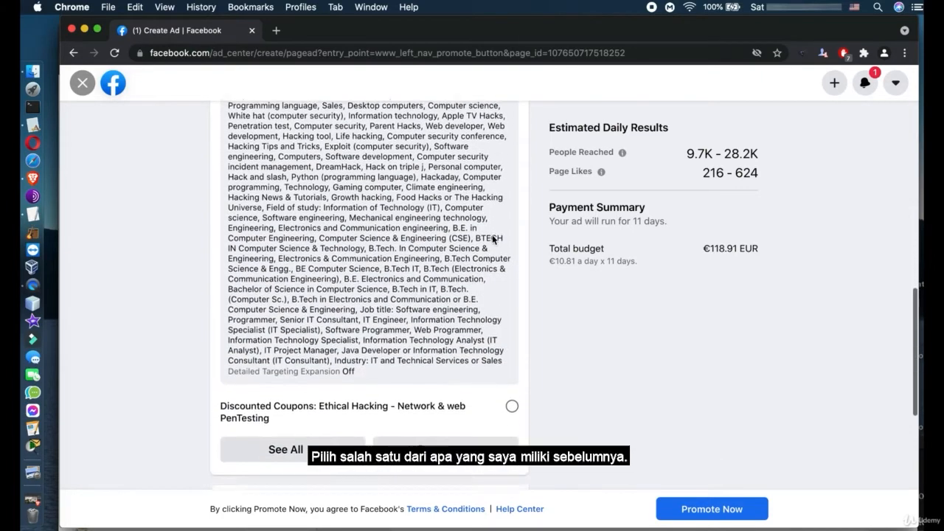
pyautogui.scroll(-3, 491, 234)
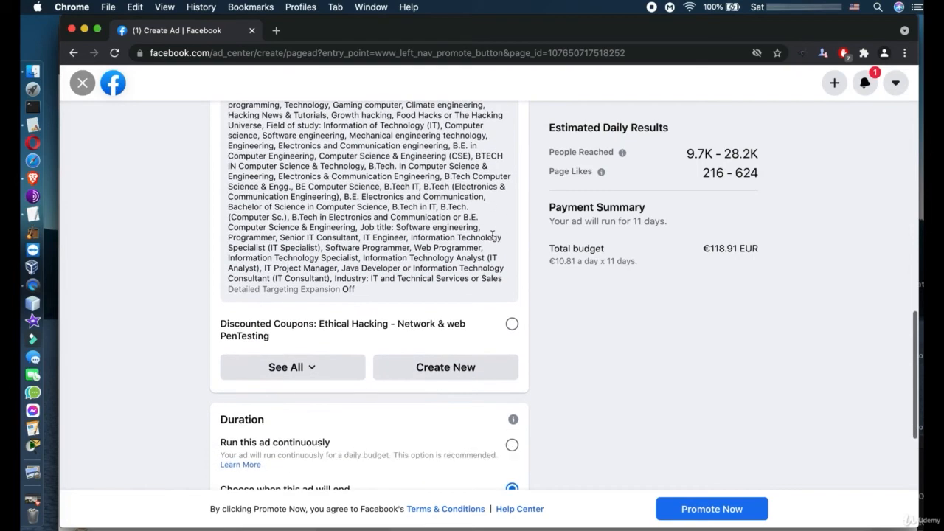
pyautogui.scroll(-2, 492, 236)
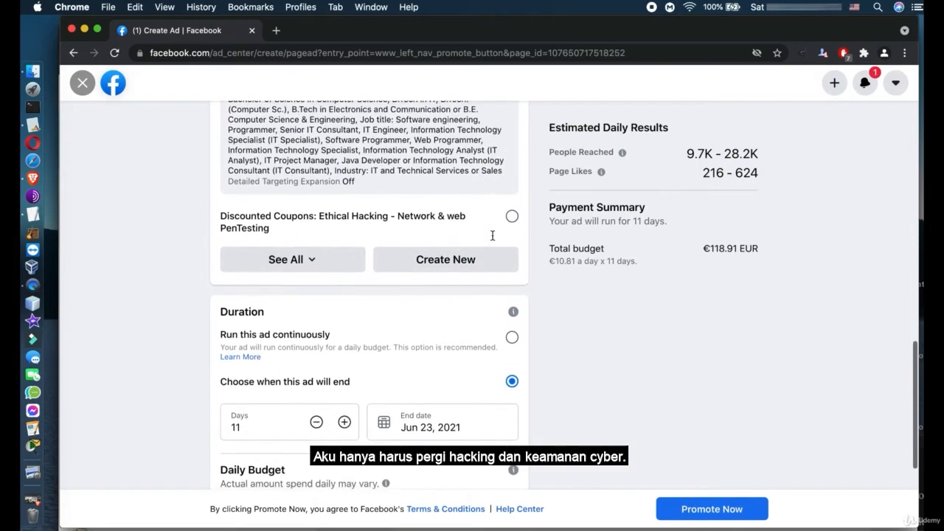
pyautogui.scroll(6, 492, 235)
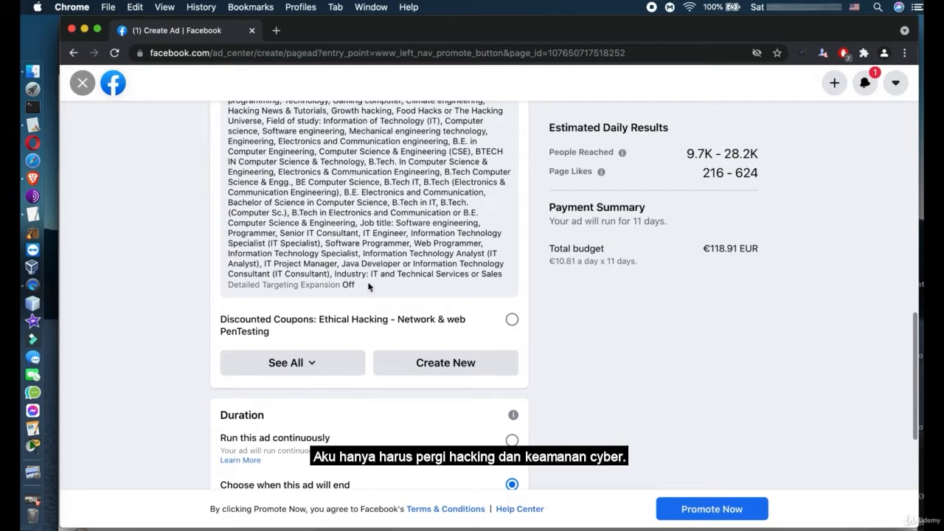
pyautogui.scroll(10, 369, 286)
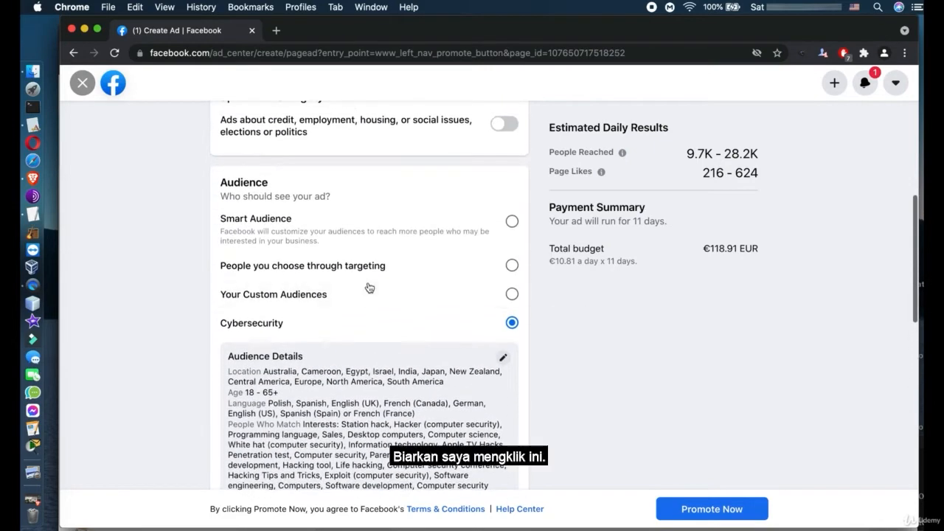
# Try the Your Custom Audiences and People you choose through targeting options, and select Smart Audience for the ad.
pyautogui.click(512, 294)
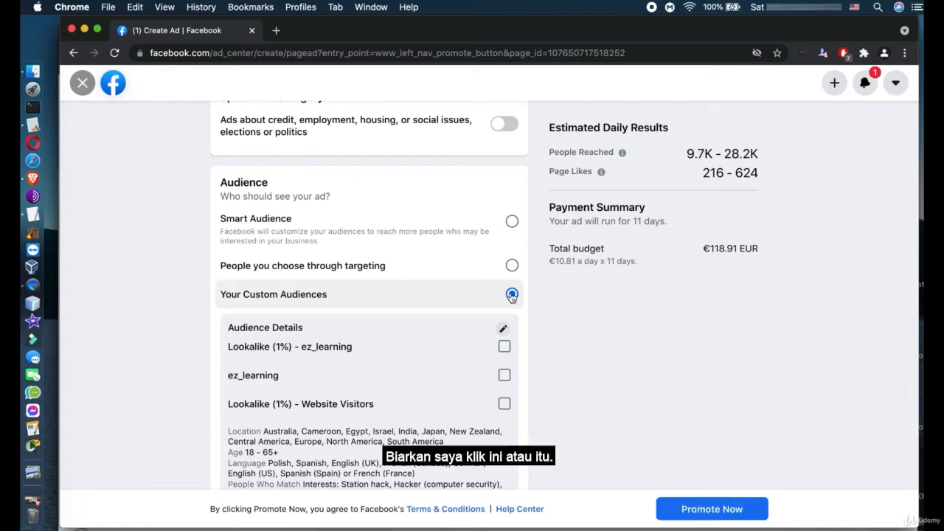
pyautogui.click(512, 265)
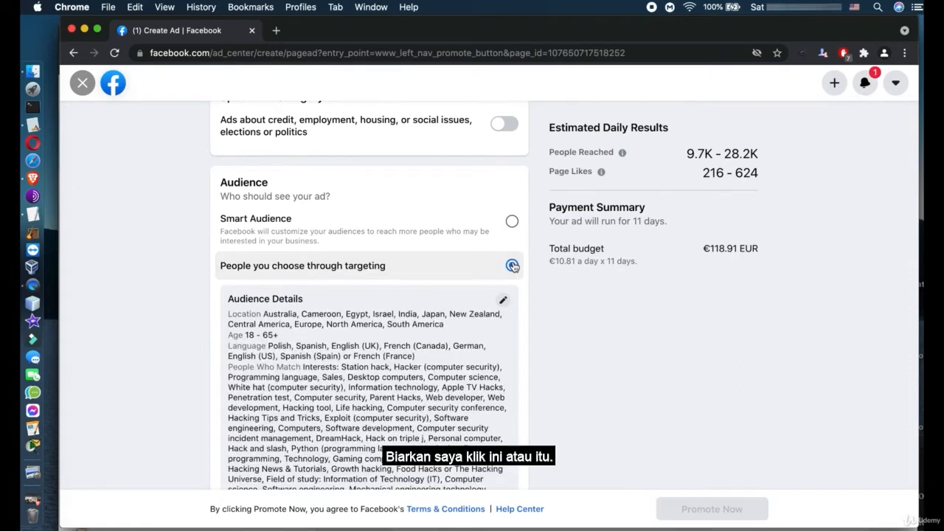
pyautogui.click(512, 221)
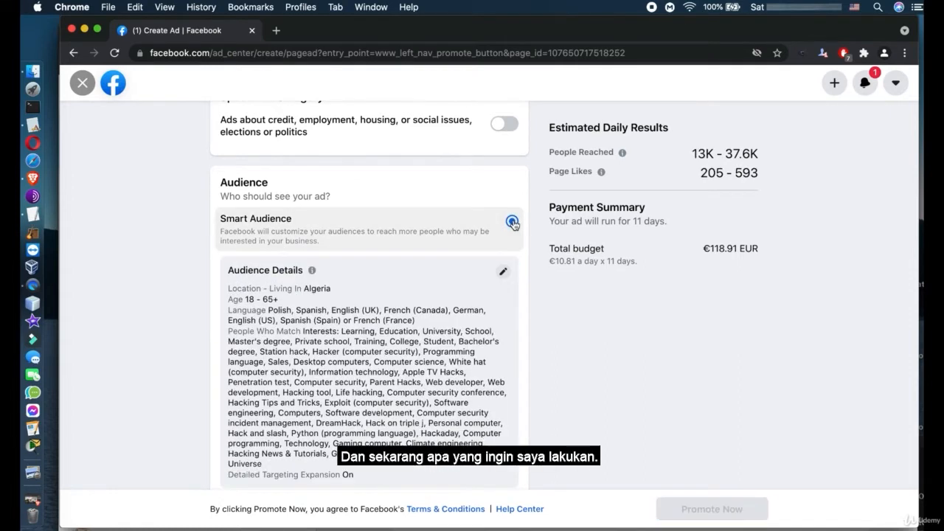
# Start a new audience named "T-shirt" and set its minimum age to 13.
pyautogui.scroll(-1, 514, 225)
pyautogui.scroll(-5, 514, 225)
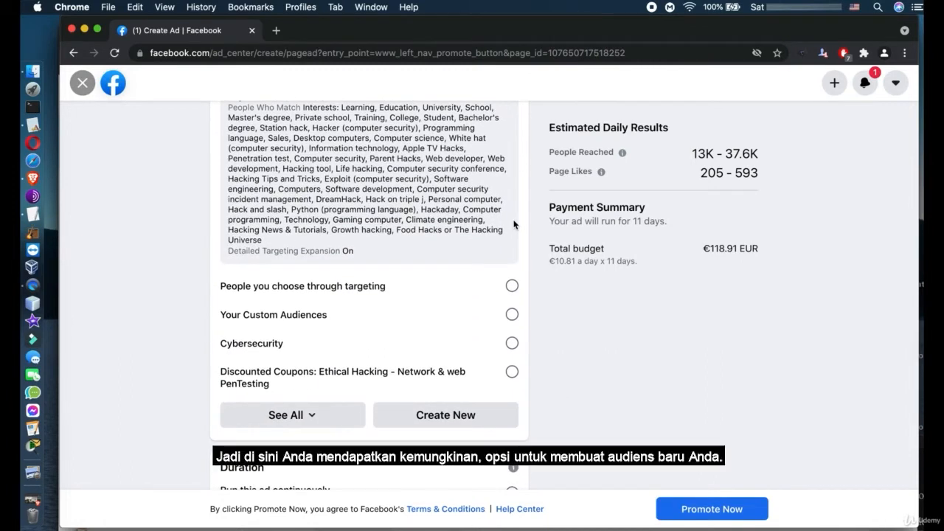
pyautogui.click(480, 417)
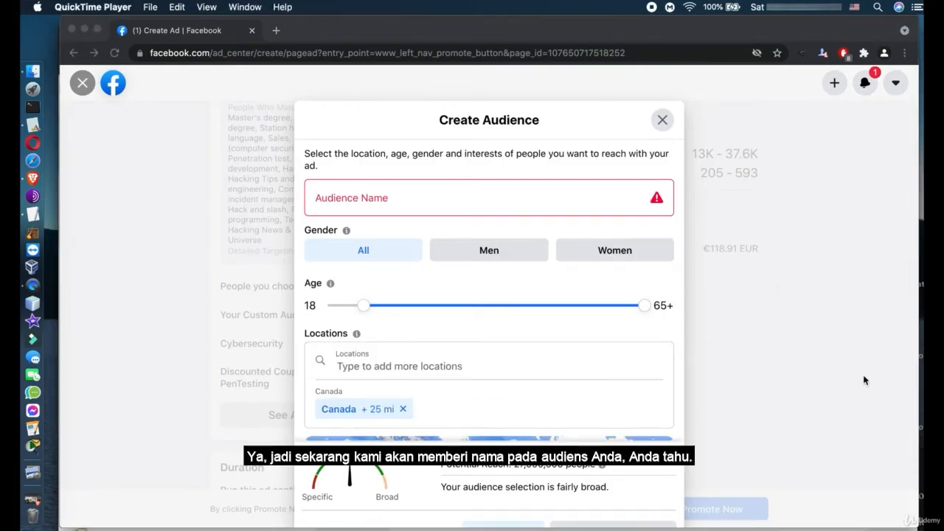
pyautogui.click(434, 202)
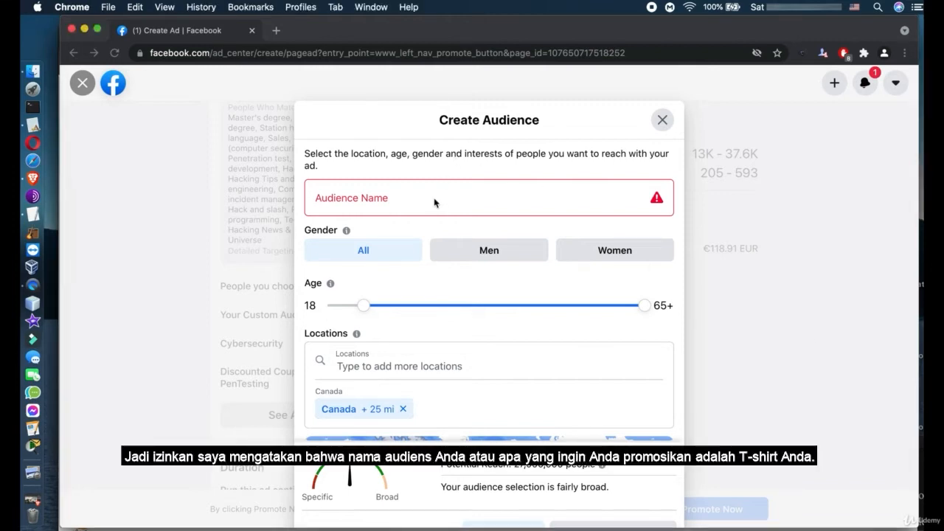
pyautogui.scroll(-4, 434, 199)
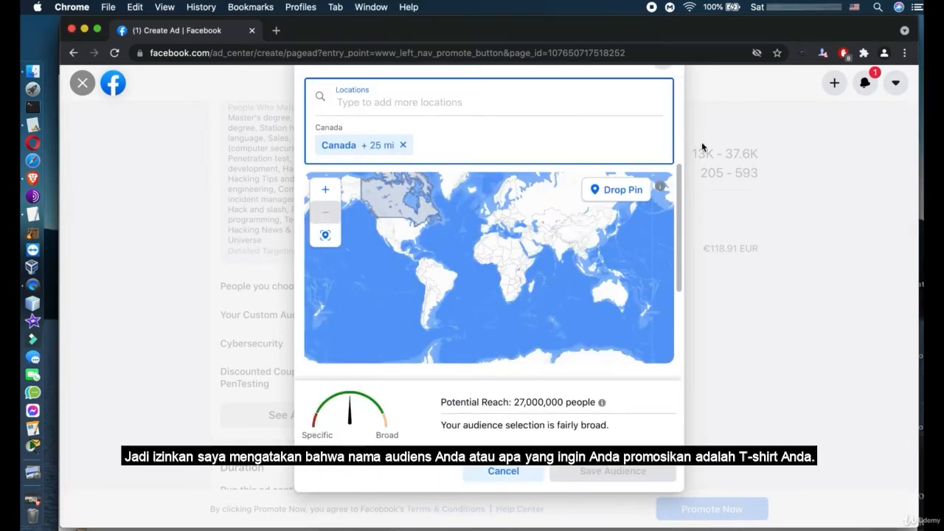
pyautogui.click(681, 126)
pyautogui.click(680, 126)
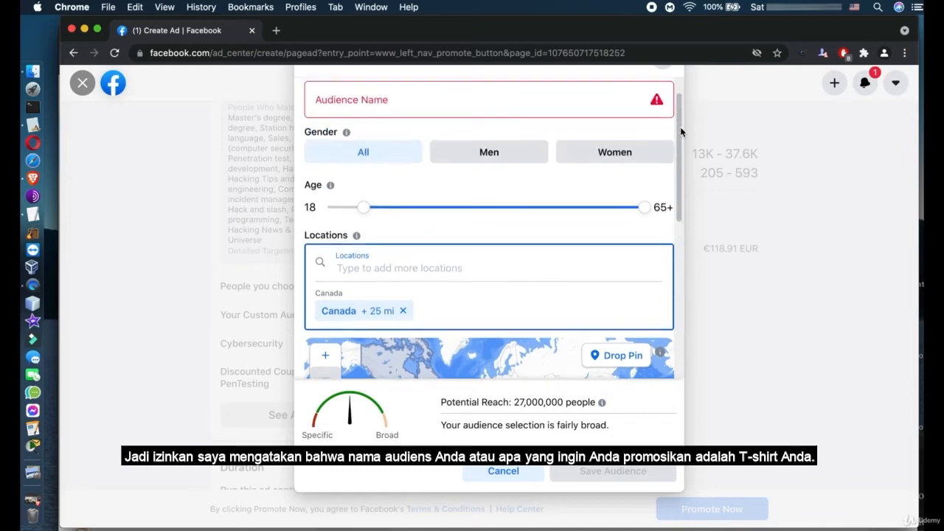
pyautogui.click(449, 139)
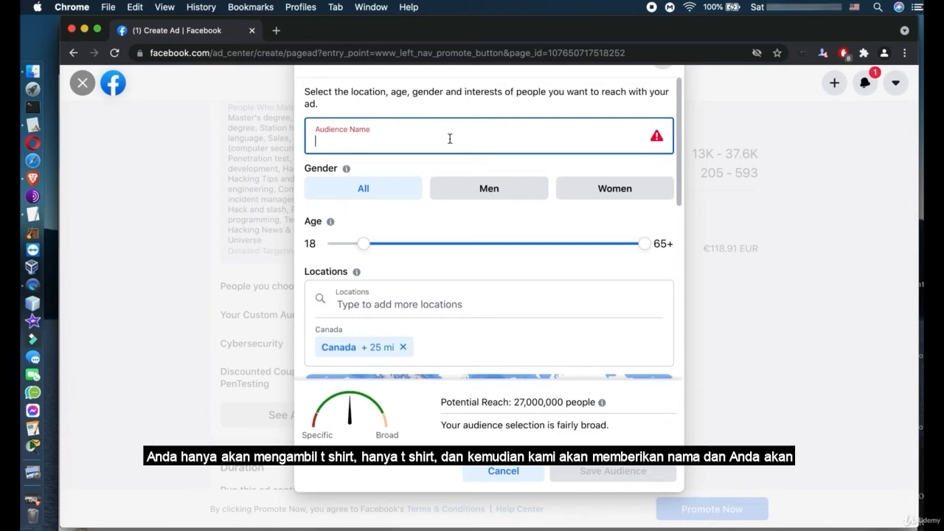
pyautogui.write('T-shirt')
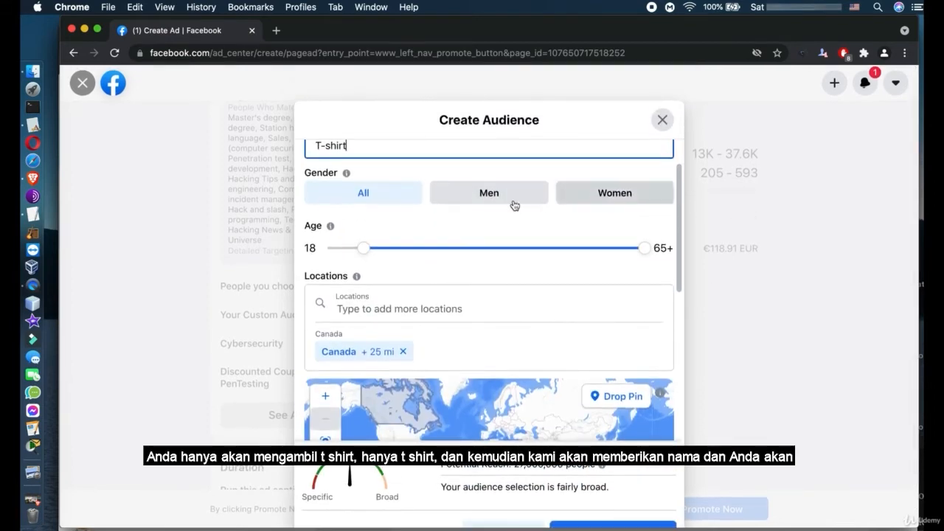
pyautogui.scroll(2, 510, 211)
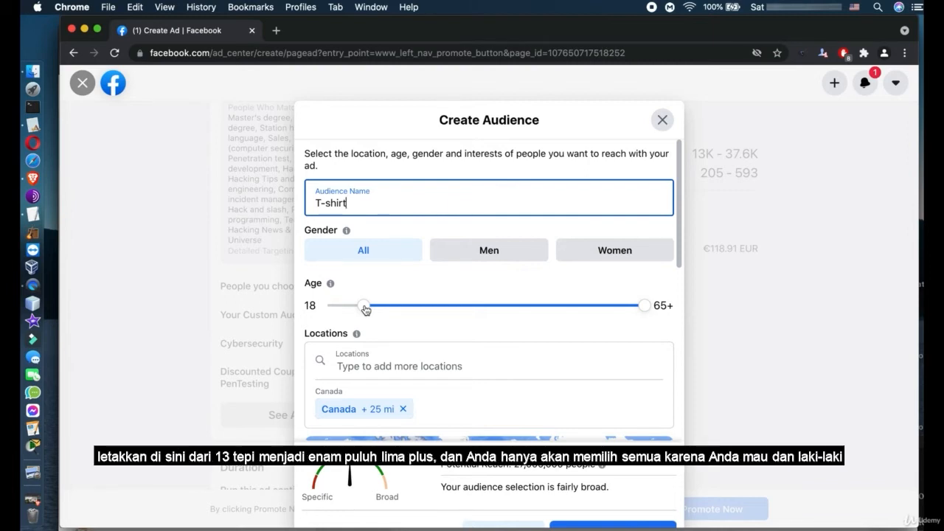
pyautogui.moveTo(364, 309); pyautogui.dragTo(321, 310)
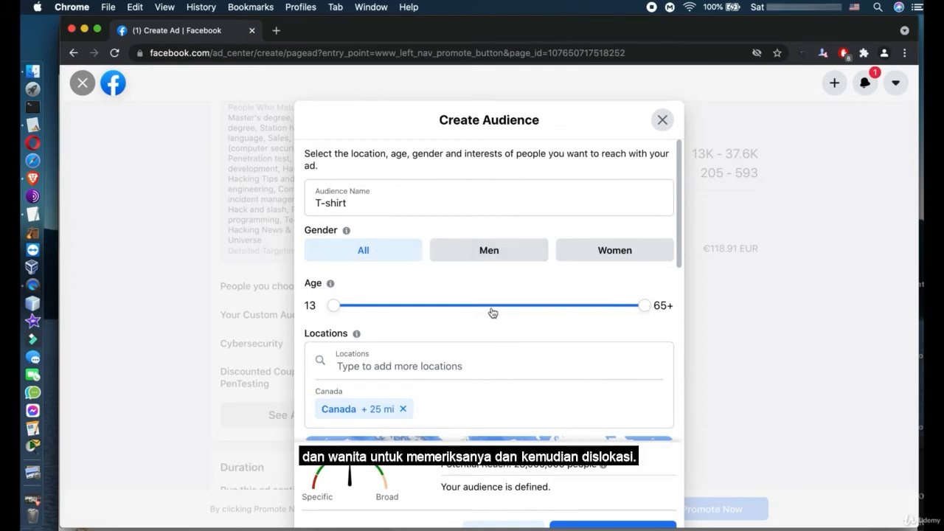
# Add the country Jamaica to the new audience's locations.
pyautogui.scroll(-2, 551, 320)
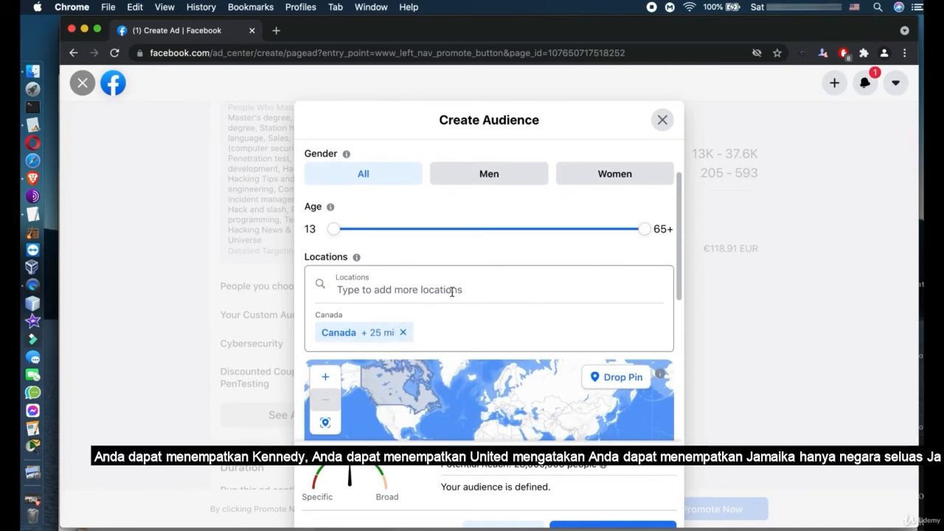
pyautogui.click(452, 290)
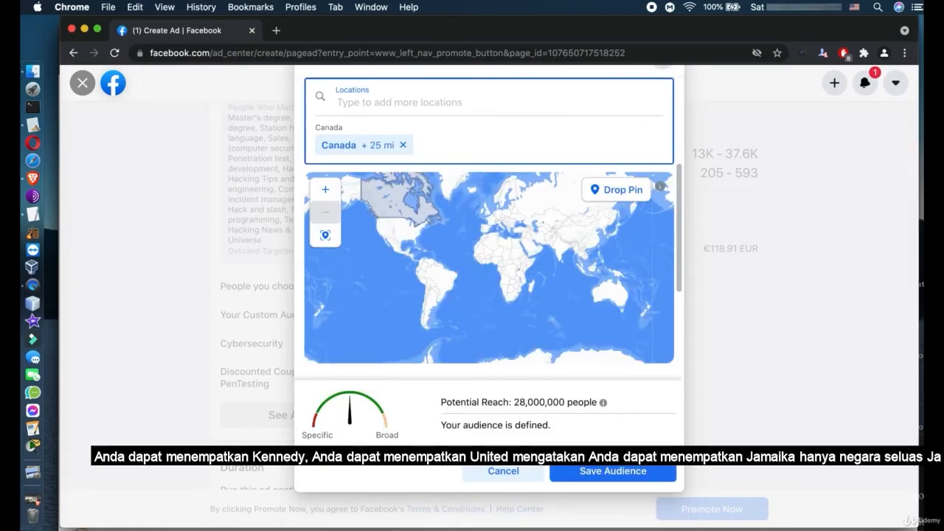
pyautogui.write('jami')
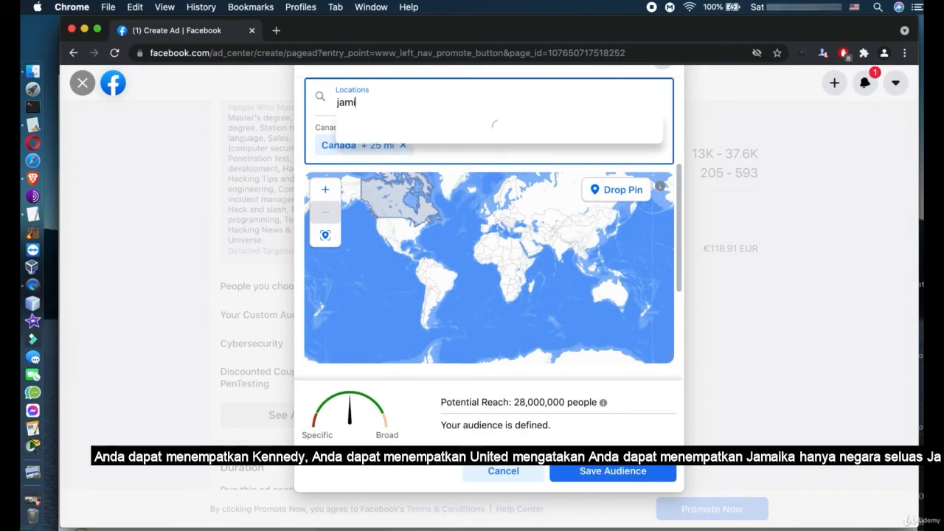
pyautogui.press('BackSpace')
pyautogui.write('aica')
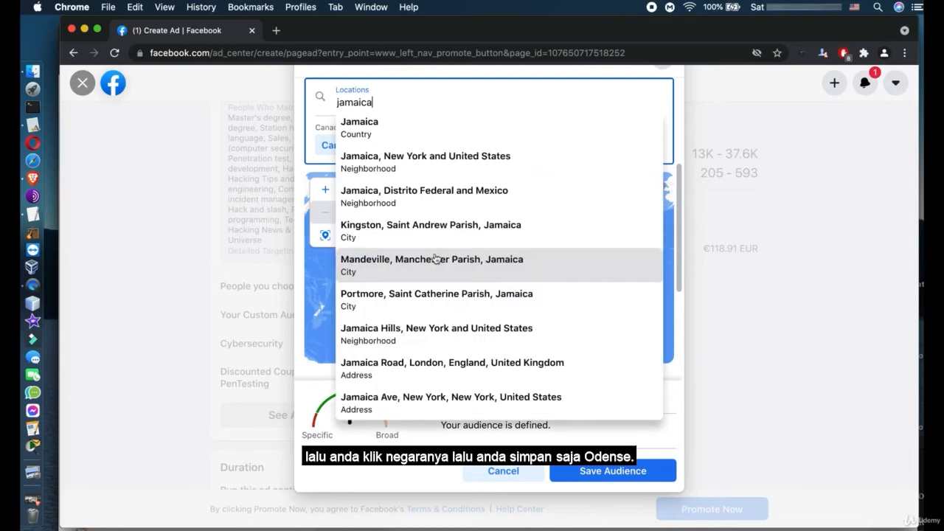
pyautogui.click(398, 130)
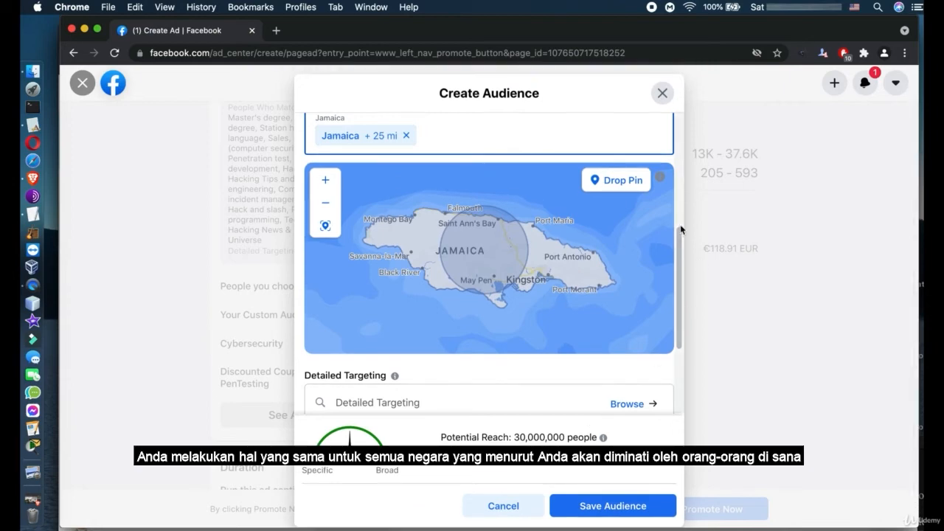
pyautogui.scroll(3, 680, 224)
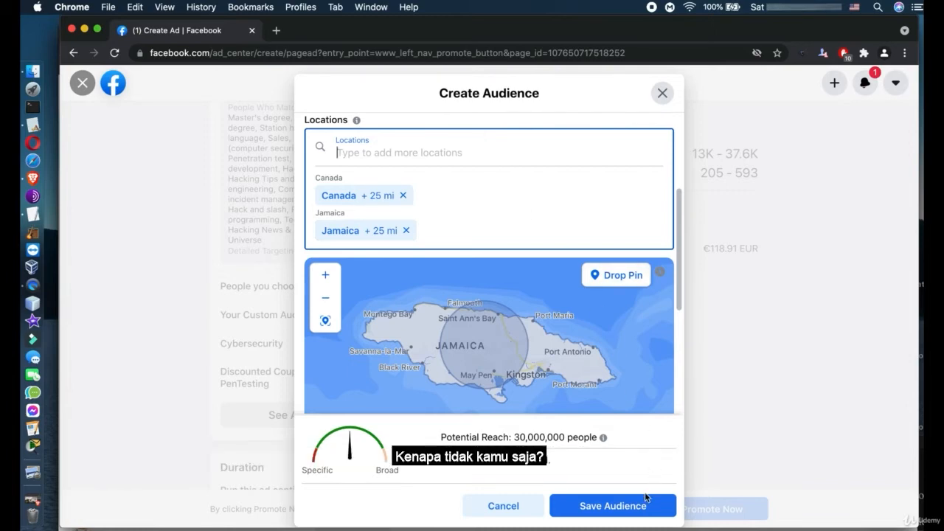
# Search the new audience's detailed targeting for "clothes" and for "t-shirt" to examine the suggested interests.
pyautogui.scroll(-5, 528, 393)
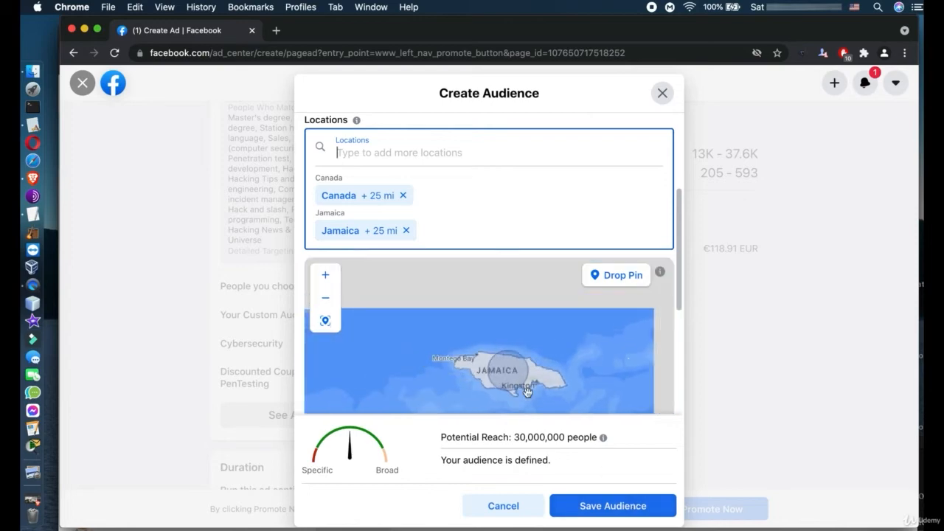
pyautogui.scroll(-3, 679, 338)
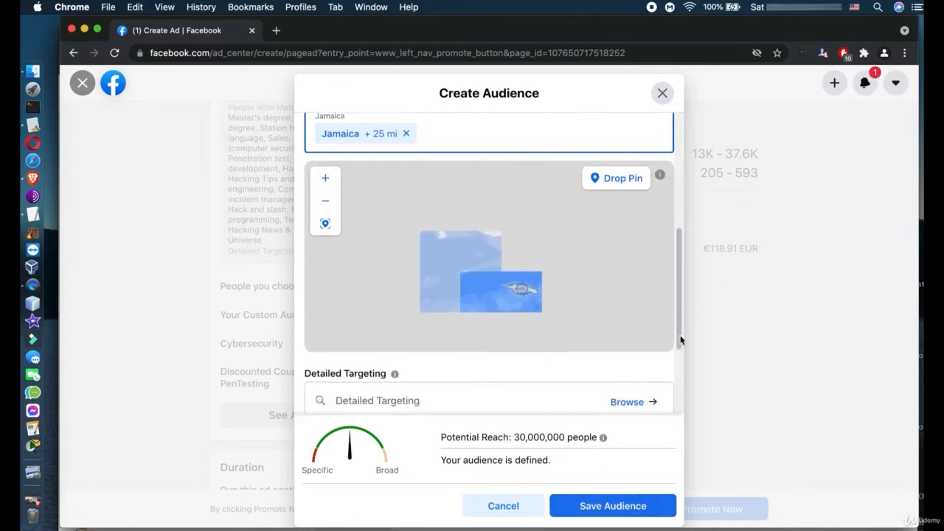
pyautogui.scroll(-4, 679, 303)
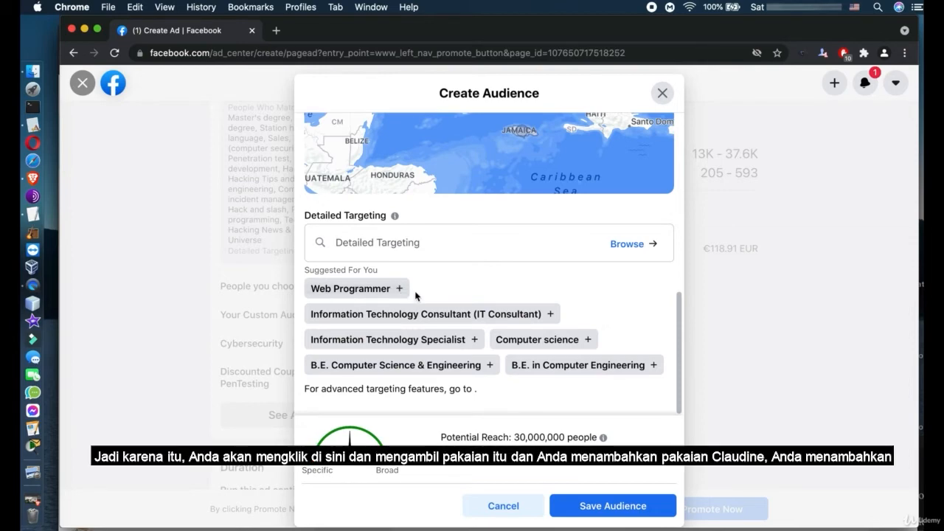
pyautogui.click(393, 241)
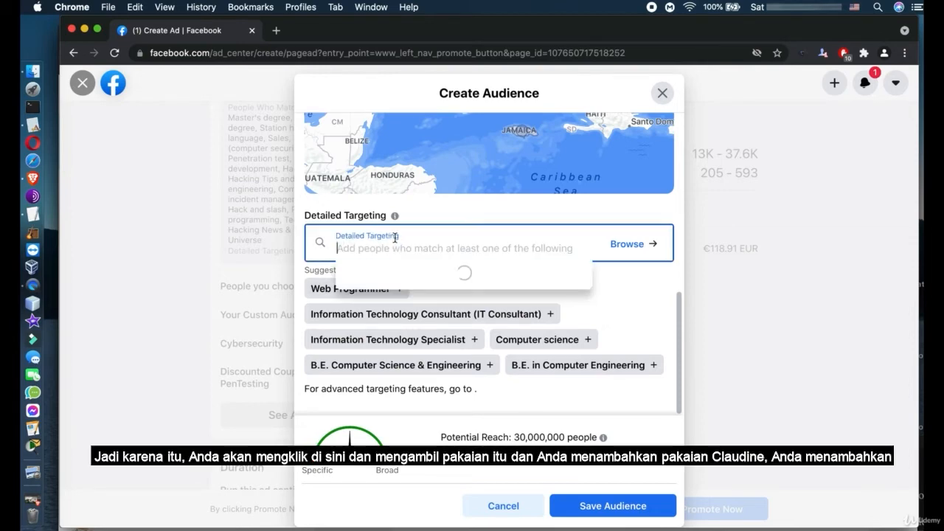
pyautogui.write('c')
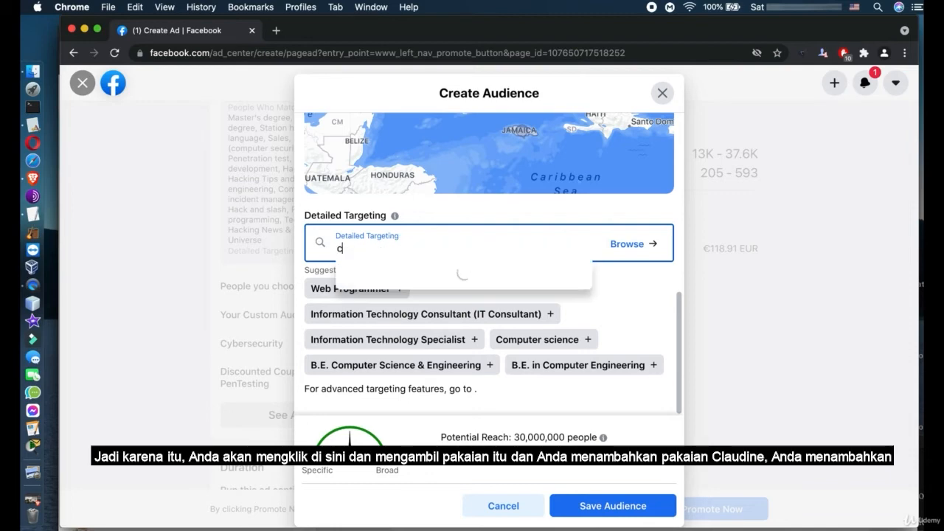
pyautogui.write('lothes')
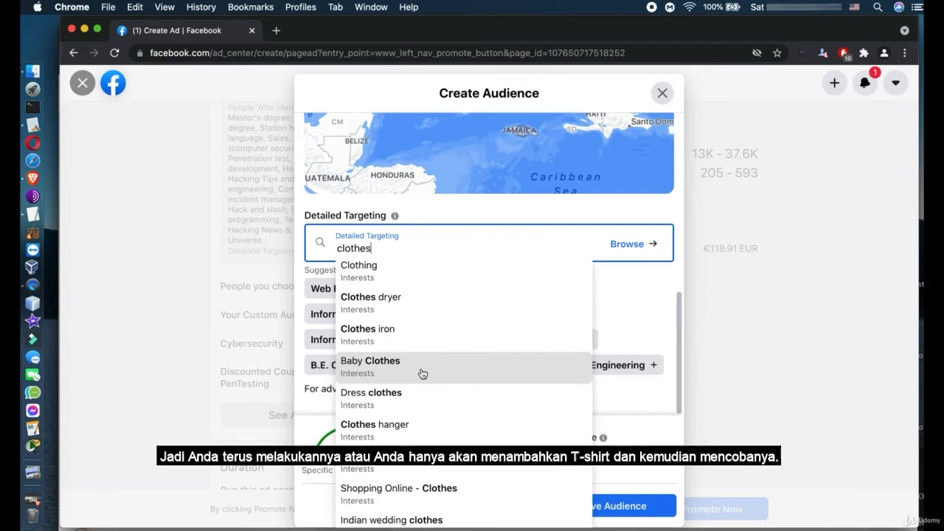
pyautogui.doubleClick(379, 246)
pyautogui.write('t-shirt')
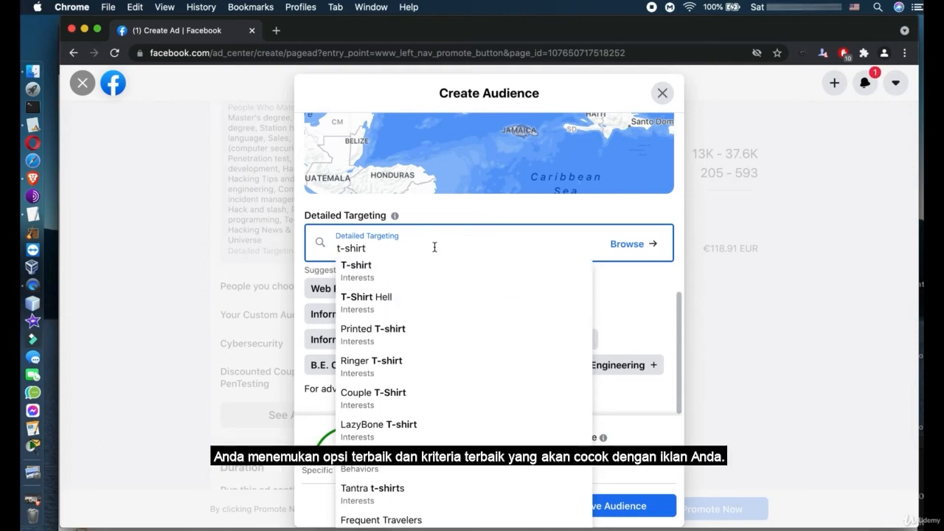
# Clear the detailed targeting search and cancel the new audience without saving it.
pyautogui.press('BackSpace')
pyautogui.press('BackSpace')
pyautogui.press('BackSpace')
pyautogui.press('BackSpace')
pyautogui.press('BackSpace')
pyautogui.press('BackSpace')
pyautogui.press('BackSpace')
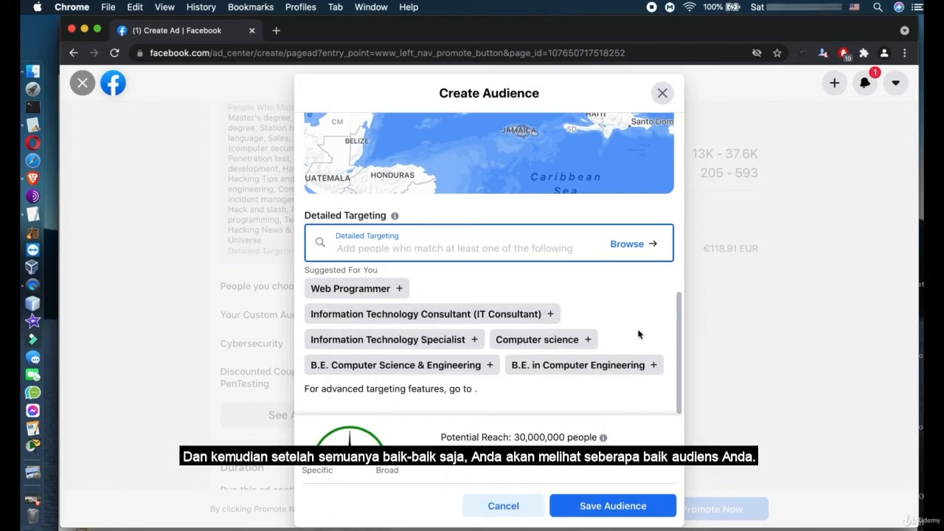
pyautogui.click(641, 306)
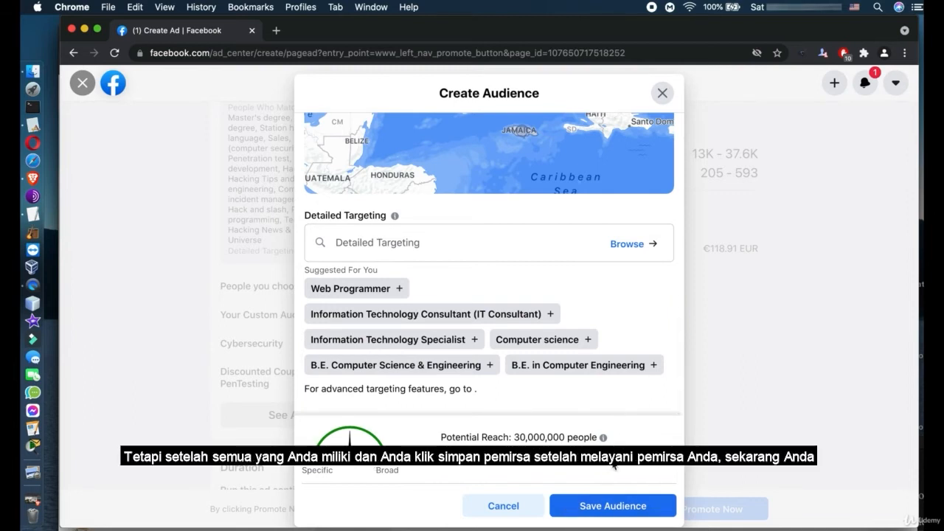
pyautogui.scroll(-1, 614, 467)
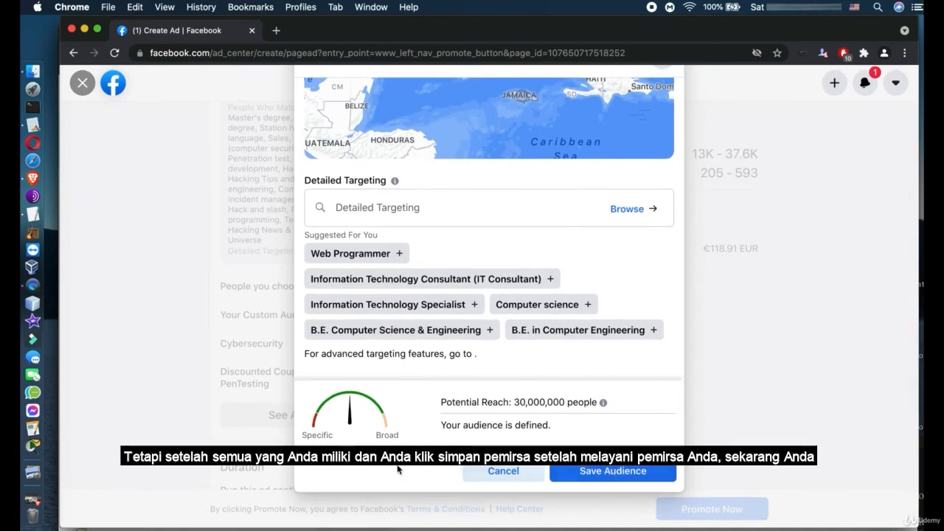
pyautogui.click(495, 471)
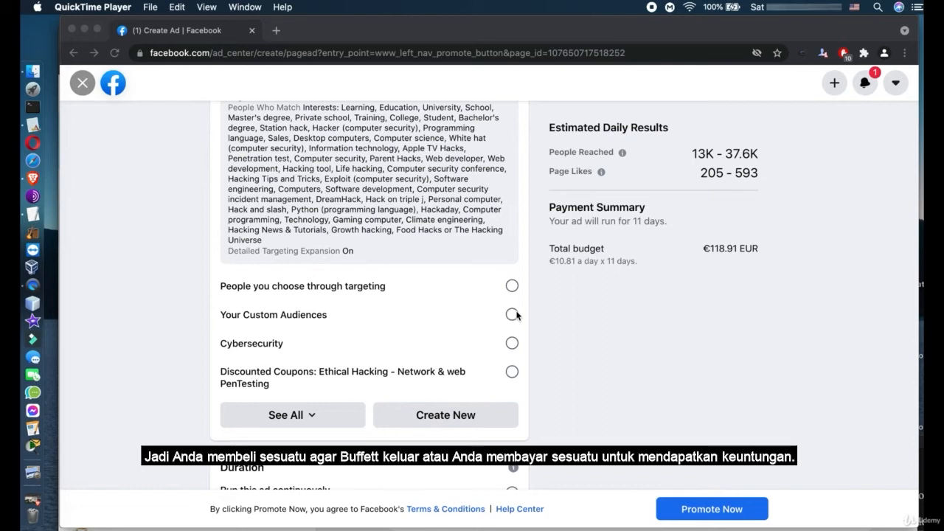
# Review the ad's duration, daily budget, payment method and audience sections.
pyautogui.scroll(-4, 516, 315)
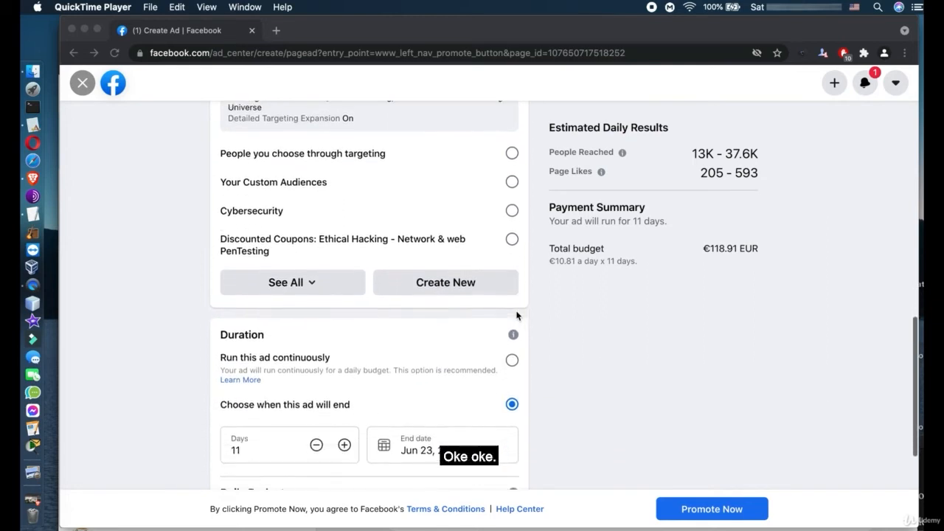
pyautogui.scroll(-5, 516, 315)
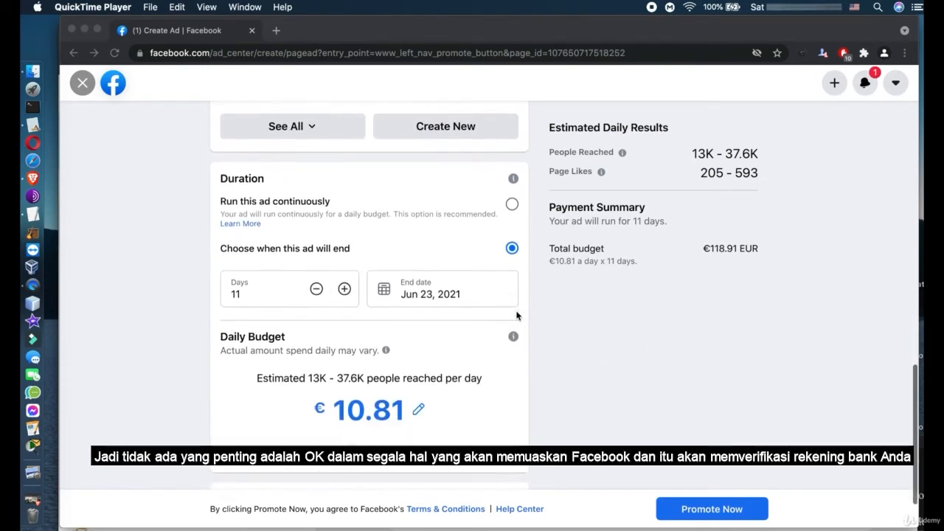
pyautogui.scroll(-2, 516, 315)
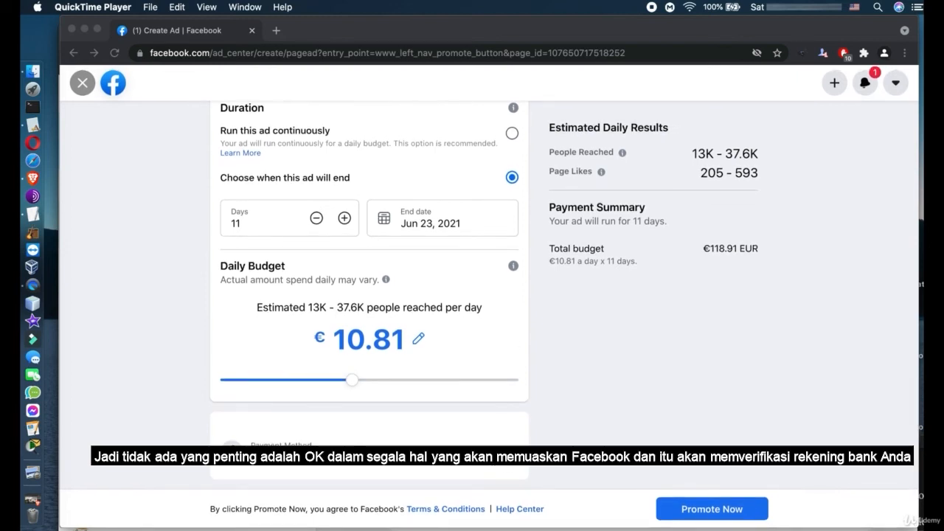
pyautogui.click(492, 468)
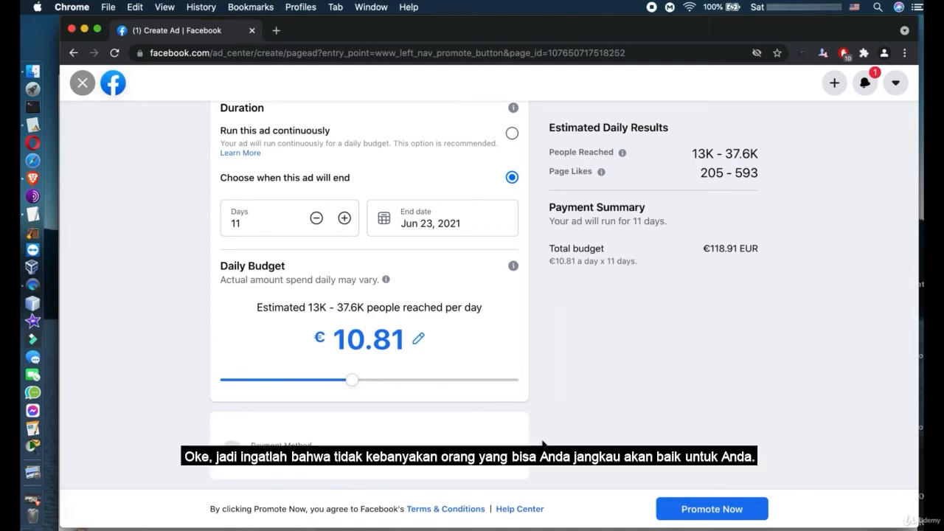
pyautogui.scroll(3, 543, 443)
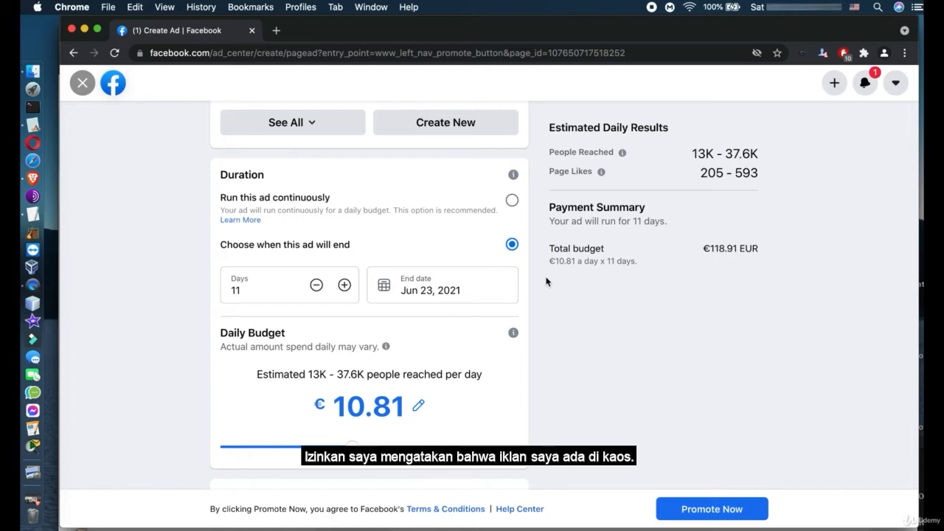
pyautogui.scroll(5, 527, 245)
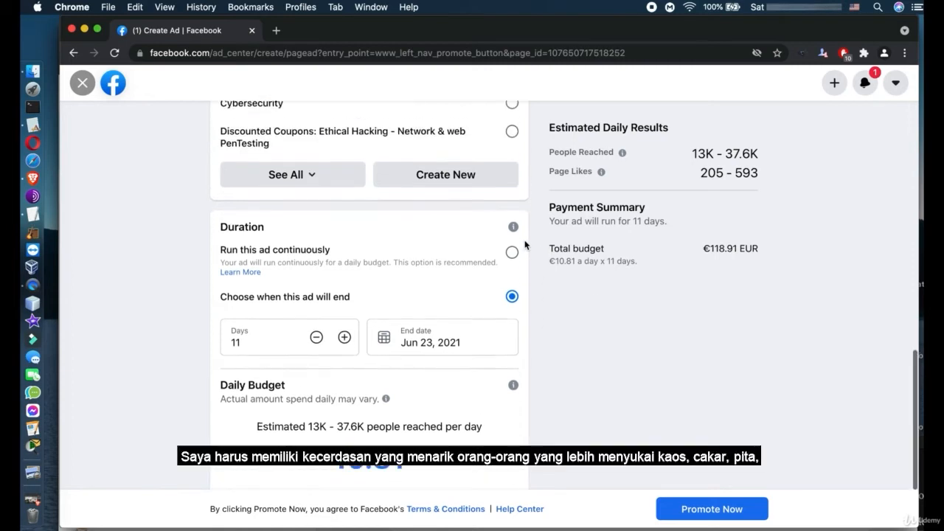
pyautogui.scroll(4, 525, 245)
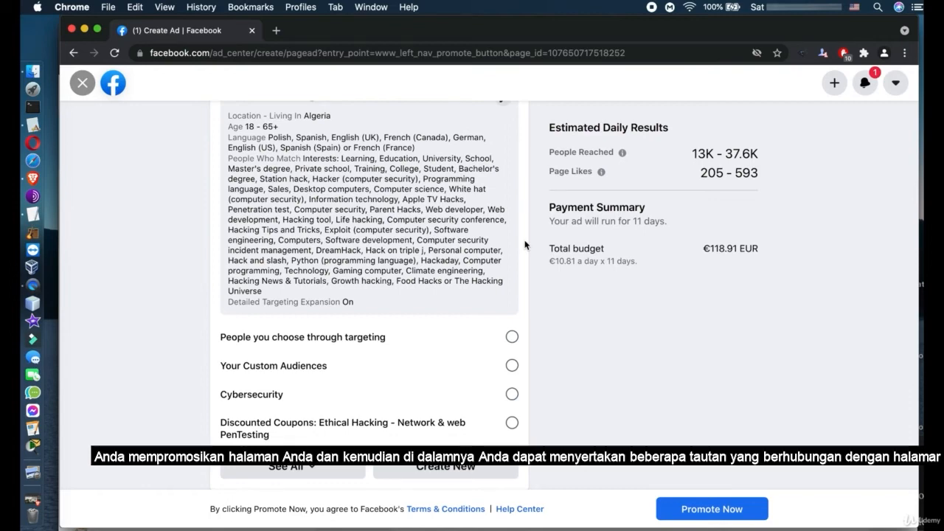
pyautogui.scroll(10, 525, 245)
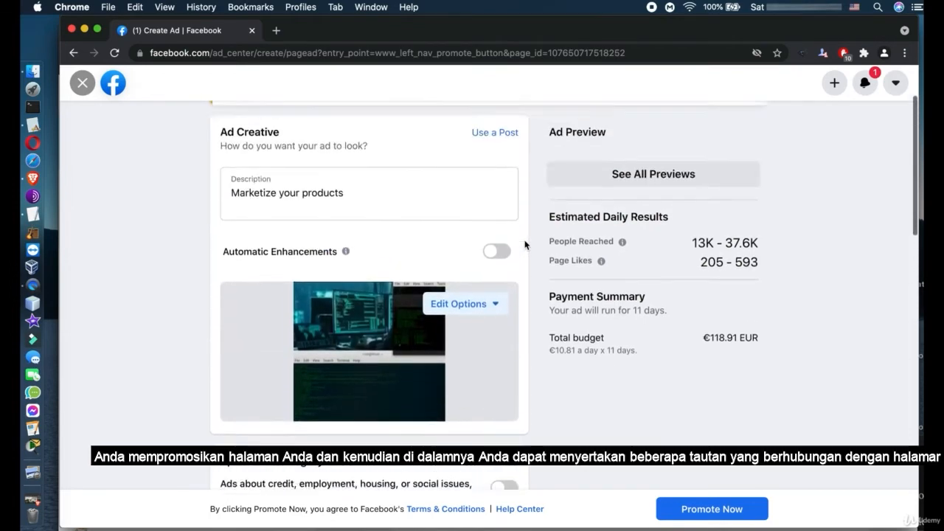
pyautogui.scroll(3, 526, 245)
pyautogui.click(397, 285)
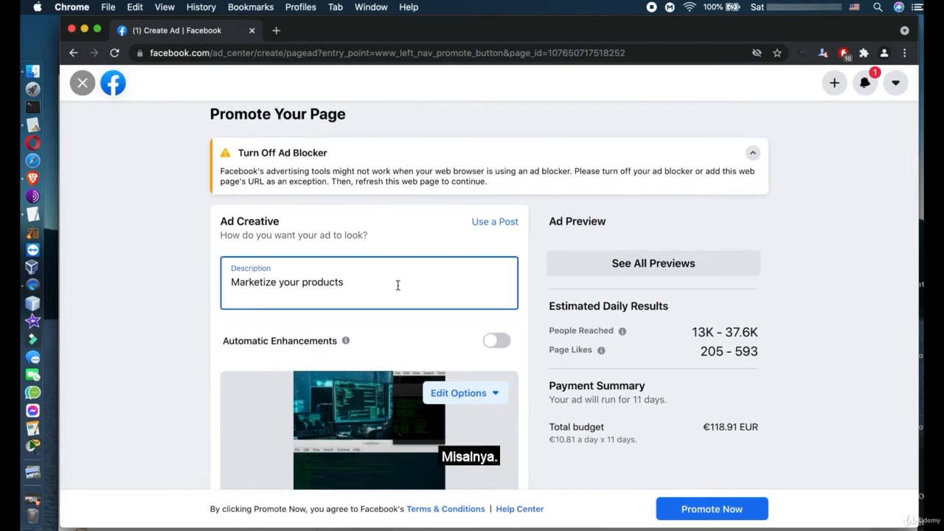
pyautogui.press('Return')
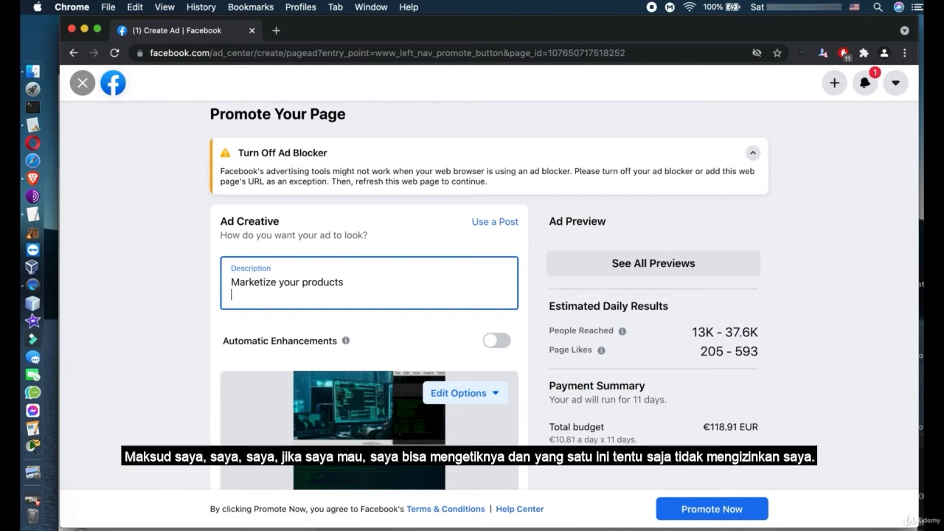
pyautogui.write('https://www.')
pyautogui.press('BackSpace')
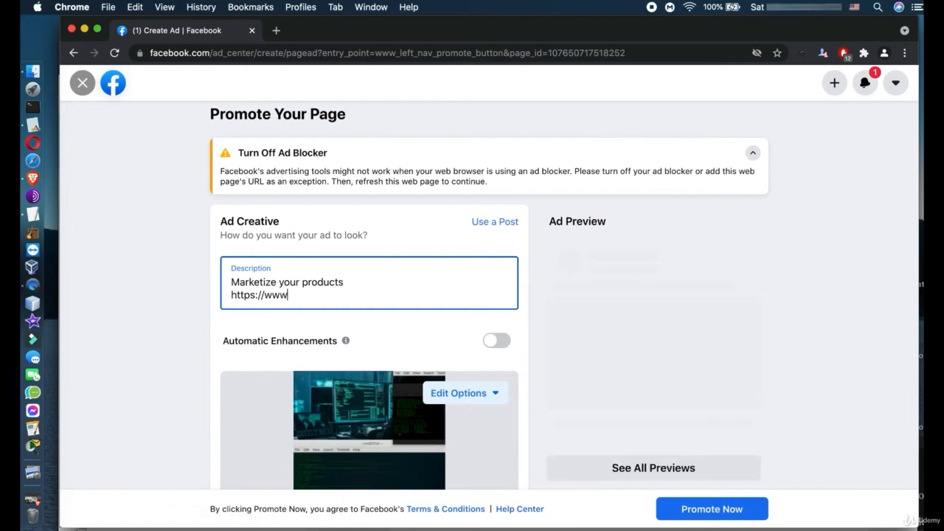
pyautogui.write('.')
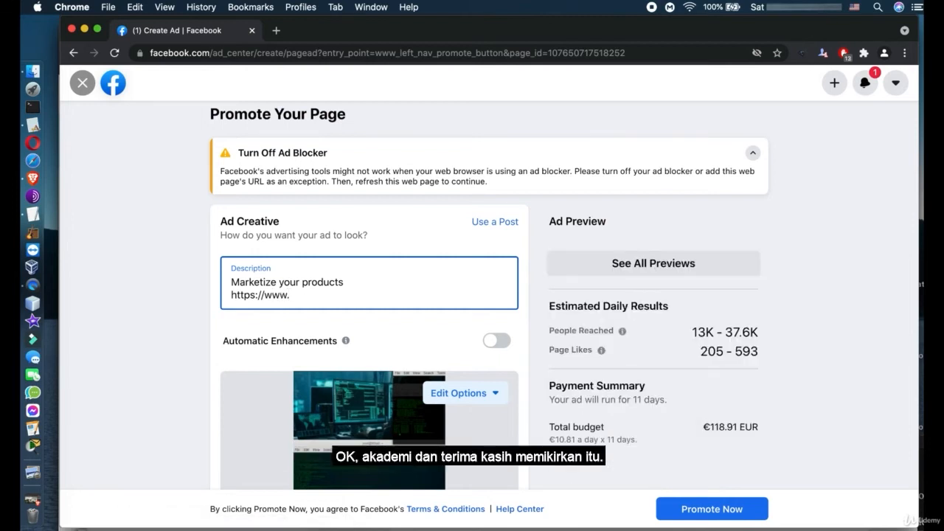
pyautogui.write('jrdacademyin.')
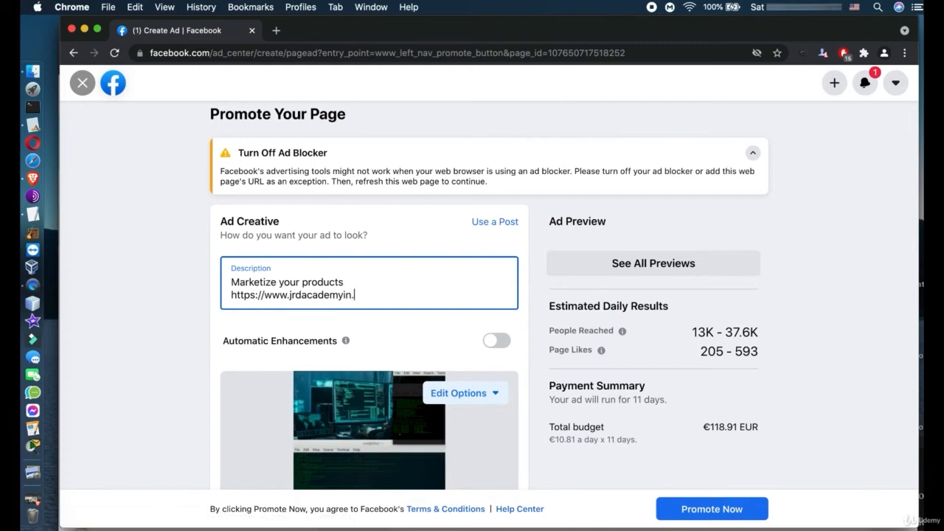
pyautogui.press('BackSpace')
pyautogui.press('BackSpace')
pyautogui.press('BackSpace')
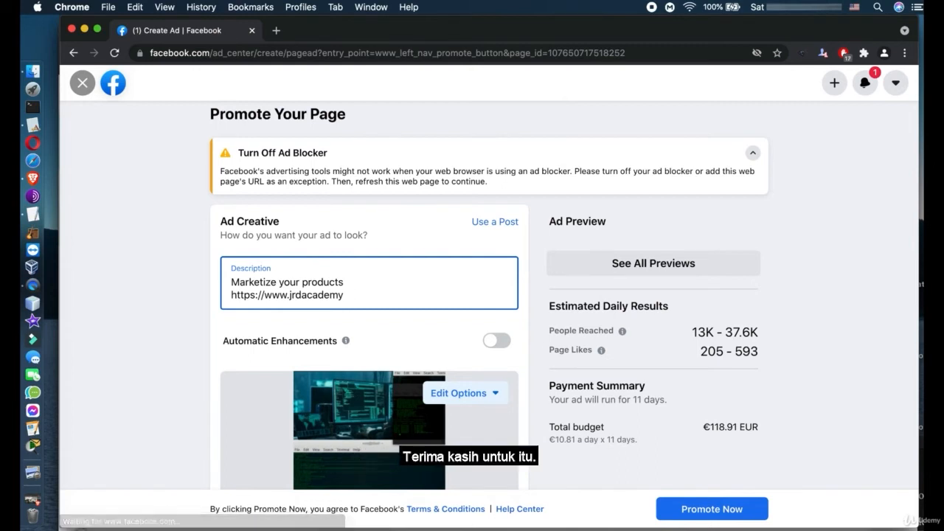
pyautogui.write('.thinkific.com')
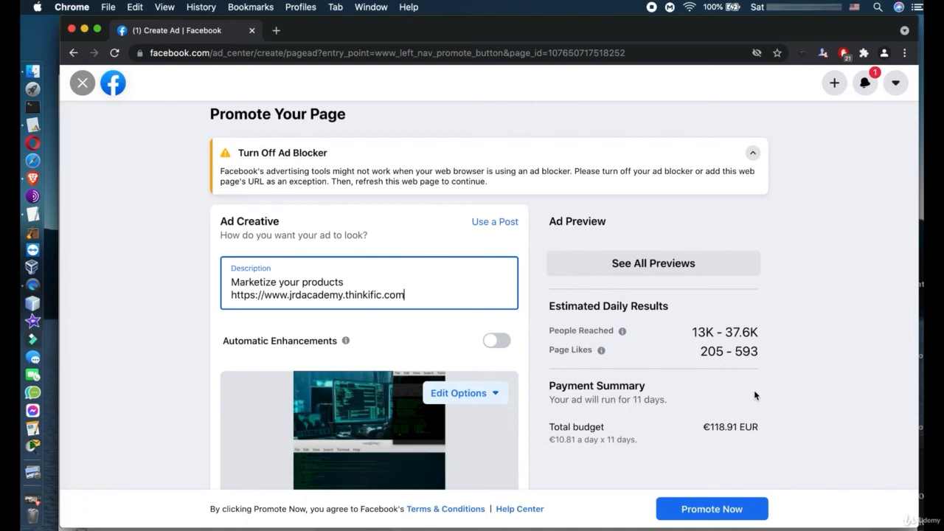
pyautogui.scroll(-2, 755, 395)
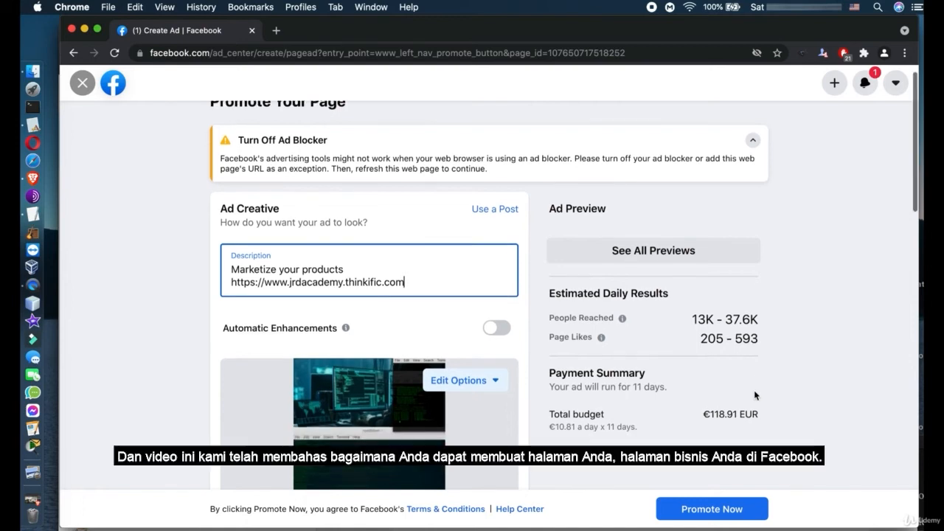
pyautogui.scroll(3, 755, 395)
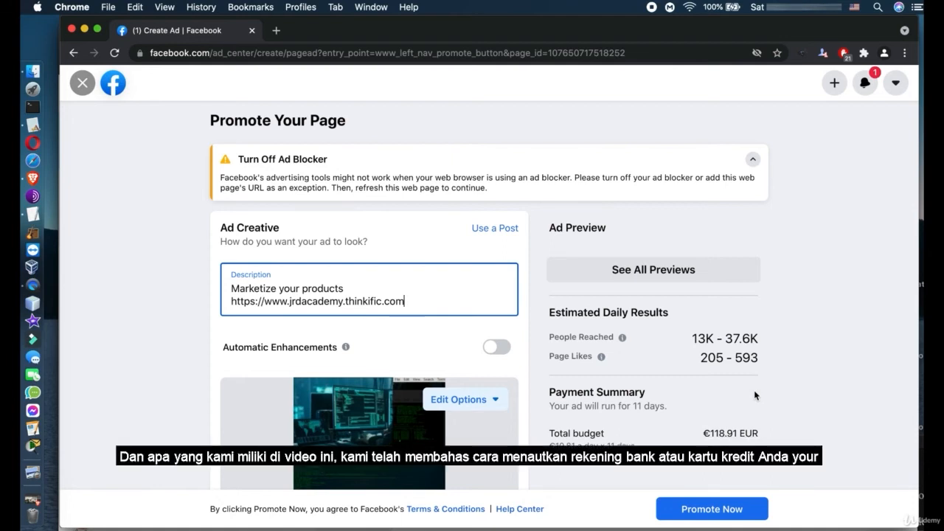
pyautogui.scroll(-5, 755, 396)
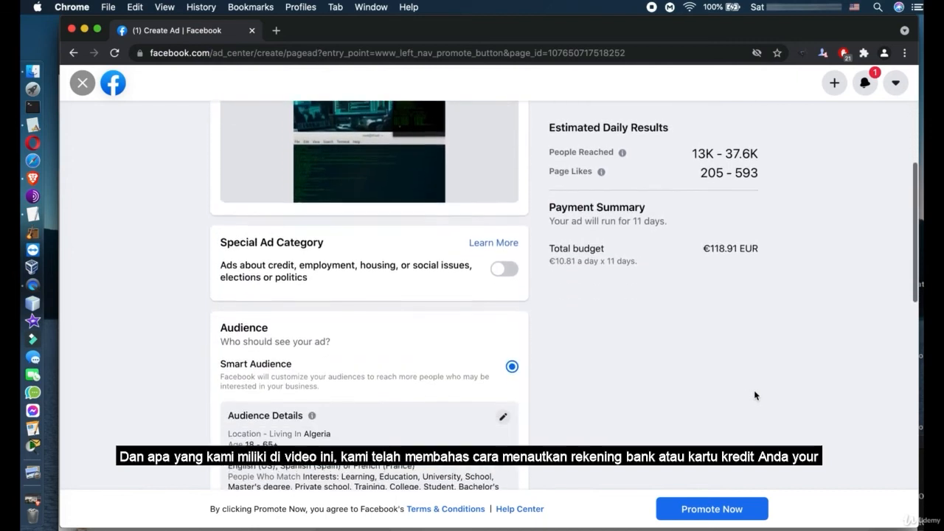
pyautogui.scroll(-1, 755, 396)
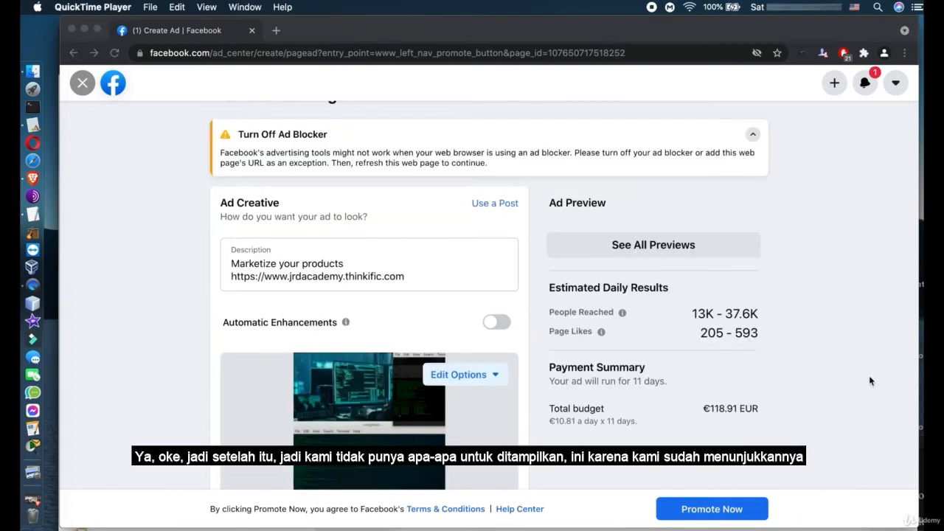
pyautogui.click(867, 374)
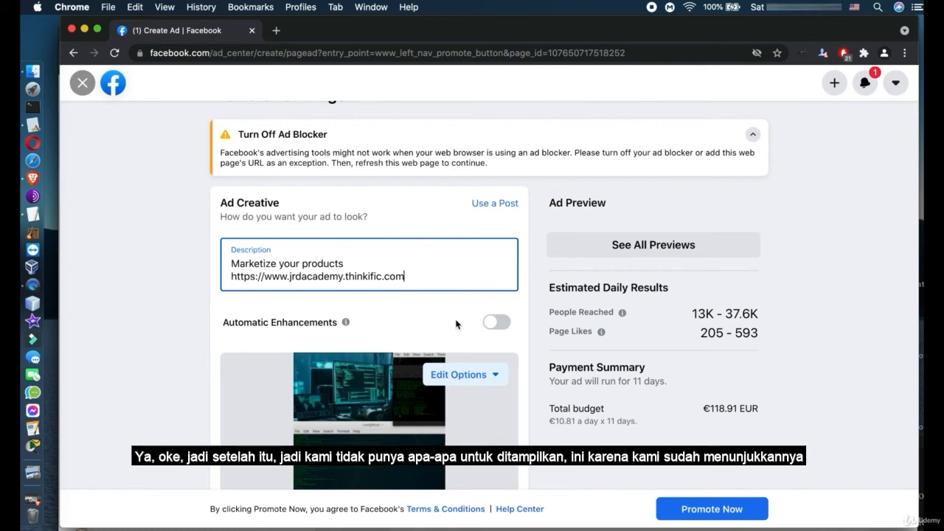
pyautogui.scroll(-3, 451, 322)
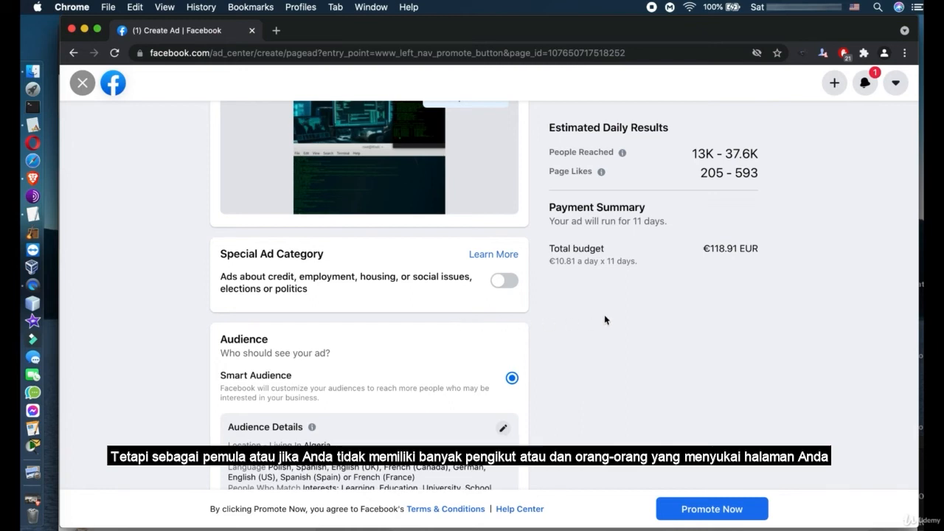
pyautogui.scroll(5, 604, 314)
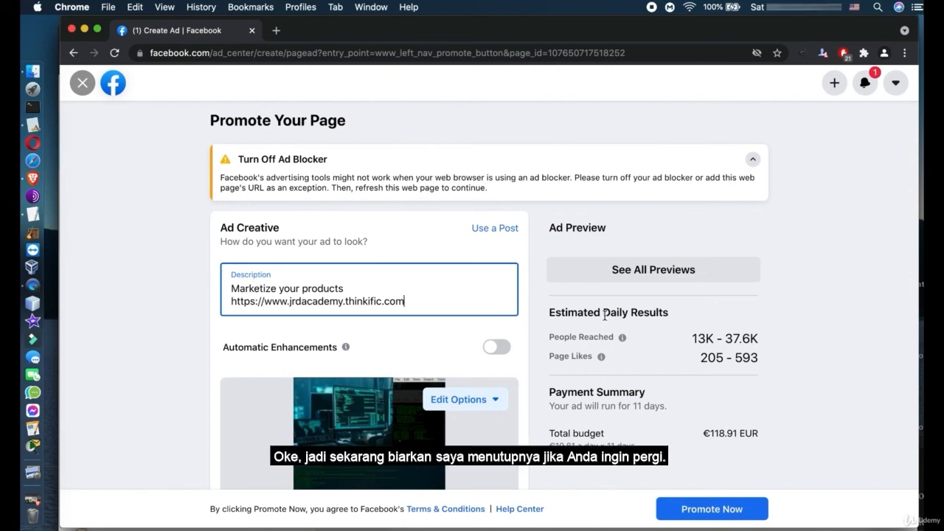
# Exit the page promotion ad and confirm leaving without keeping the changes.
pyautogui.click(80, 86)
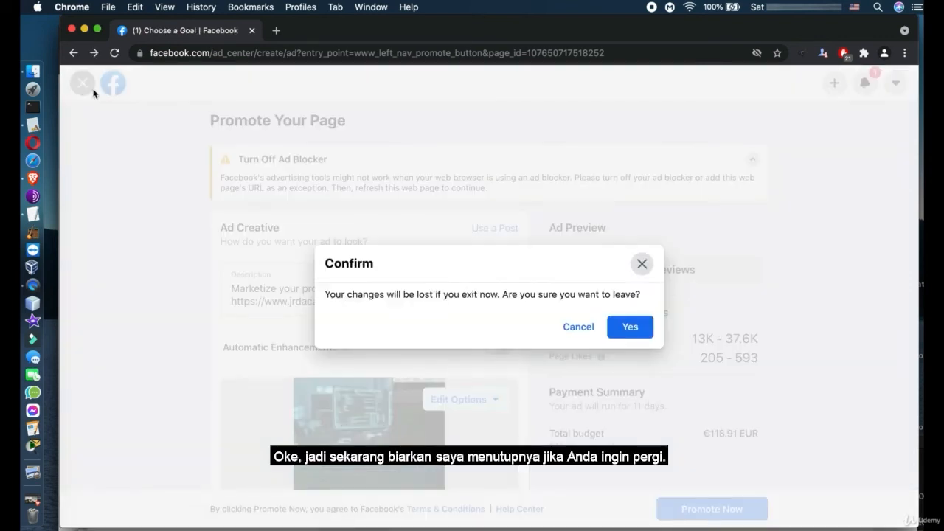
pyautogui.click(641, 328)
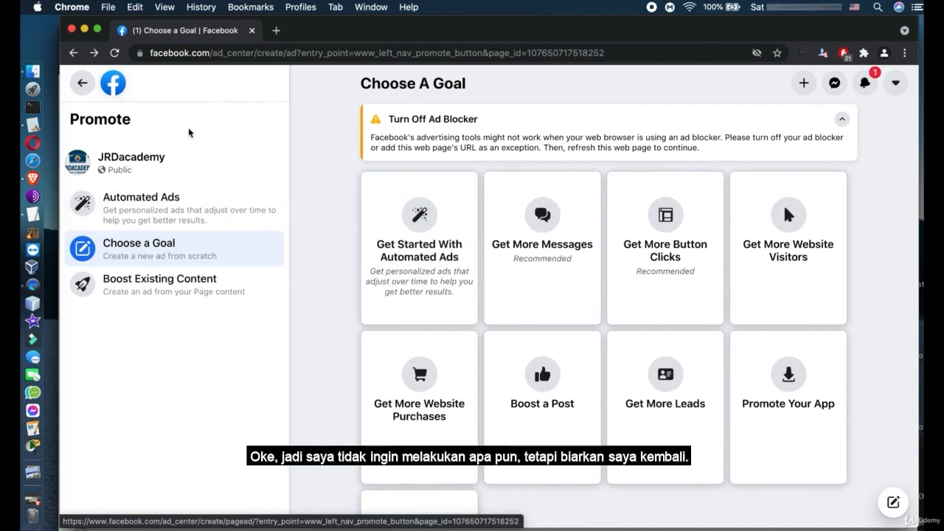
# Leave the ad goal selection and return to the JRDacademy page's management view.
pyautogui.click(82, 86)
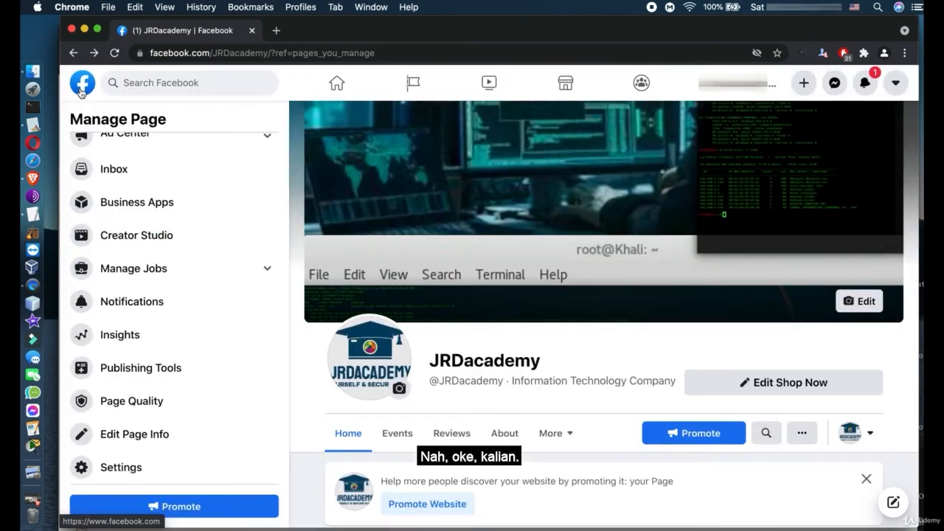
pyautogui.scroll(-1, 580, 361)
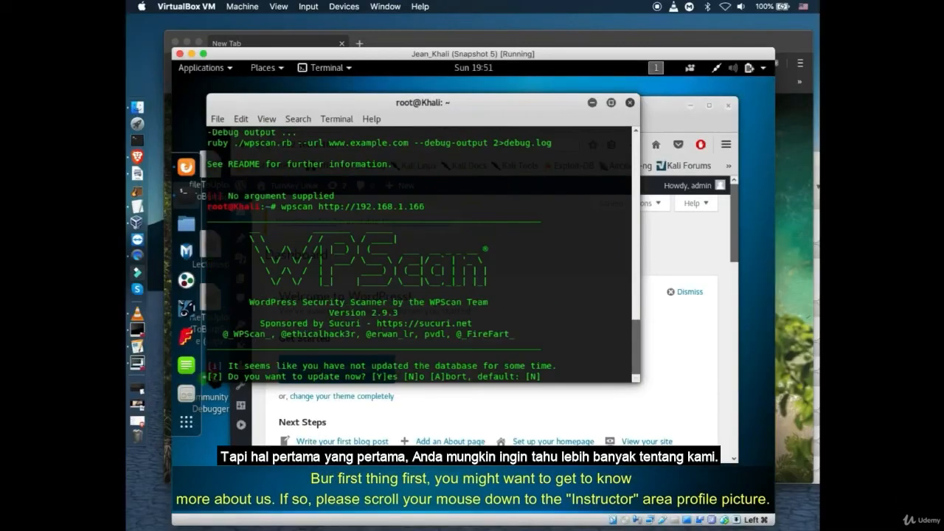
pyautogui.write('y')
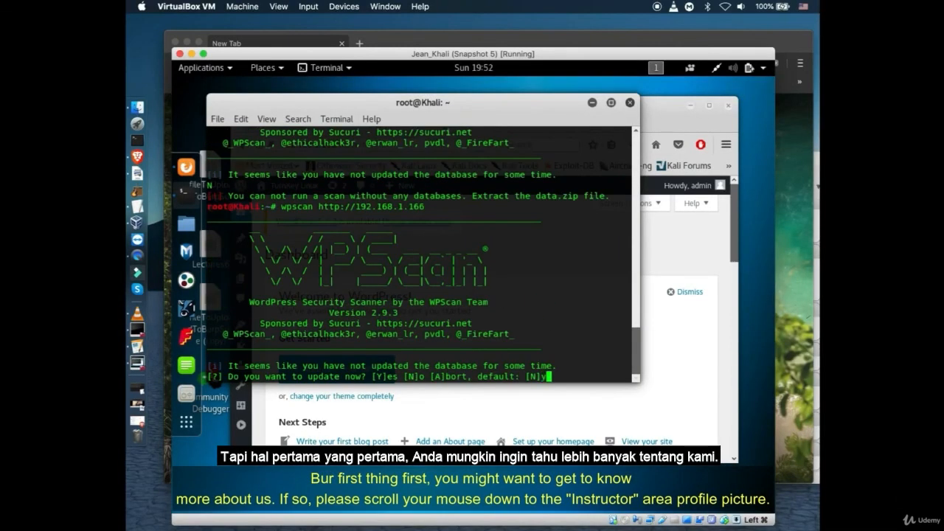
pyautogui.press('Return')
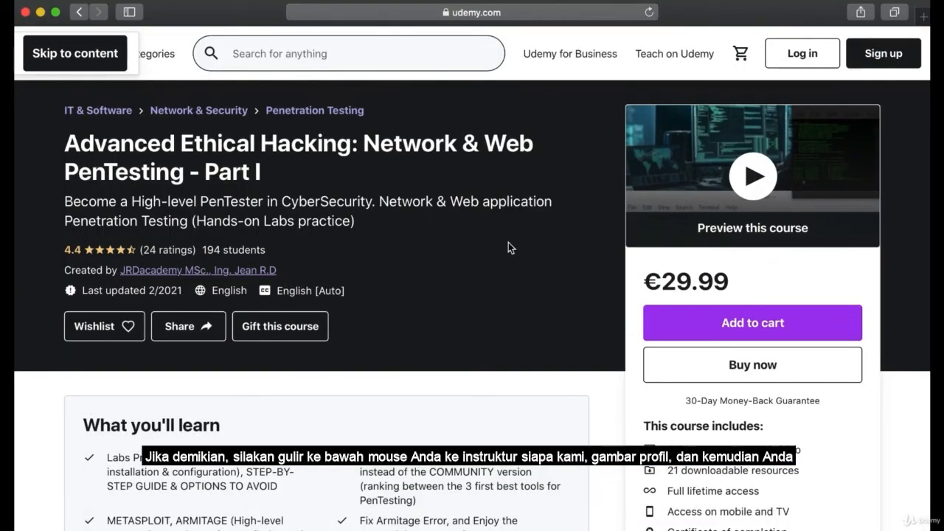
# On the Udemy page for Advanced Ethical Hacking: Network & Web PenTesting - Part I, find the Instructor section and open the instructor's profile.
pyautogui.scroll(-10, 508, 242)
pyautogui.scroll(-20, 538, 293)
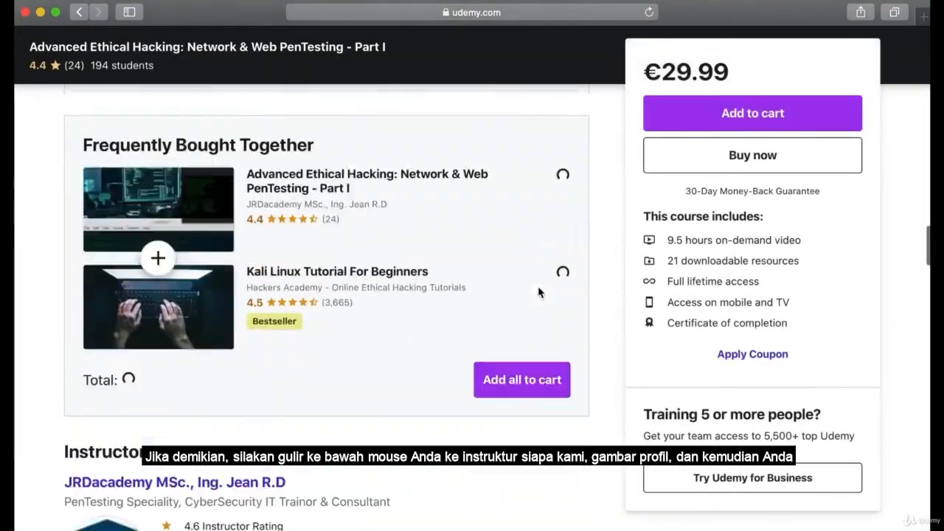
pyautogui.scroll(5, 538, 293)
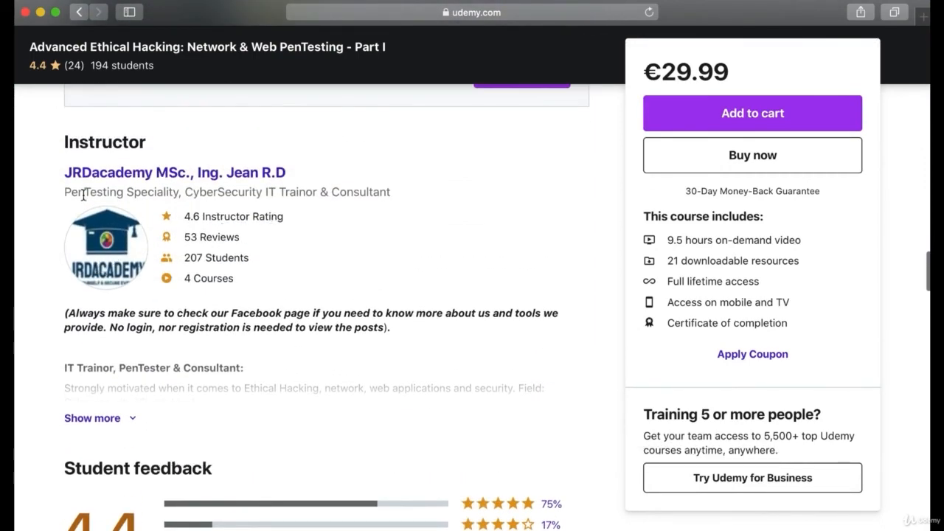
pyautogui.click(225, 176)
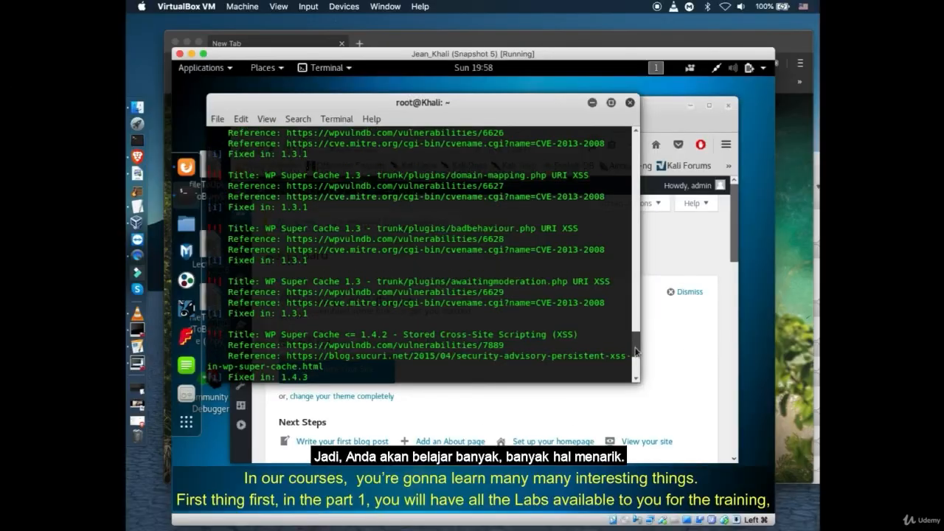
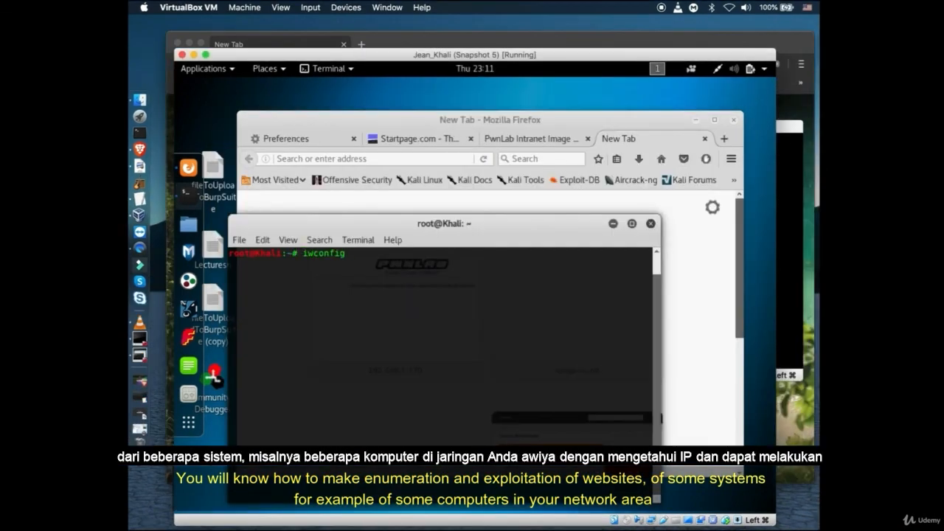
# Run iwconfig in the Kali Linux terminal and highlight the eth0 interface line in its output.
pyautogui.press('Return')
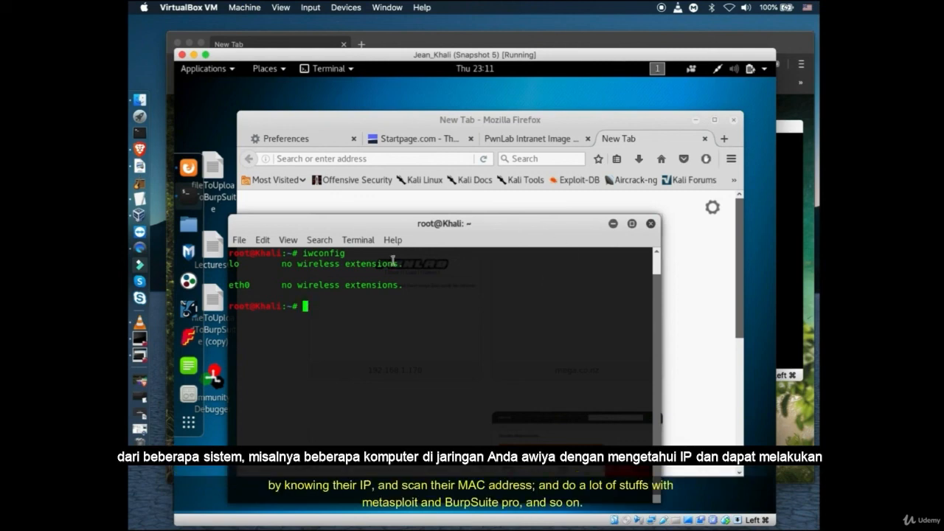
pyautogui.tripleClick(244, 285)
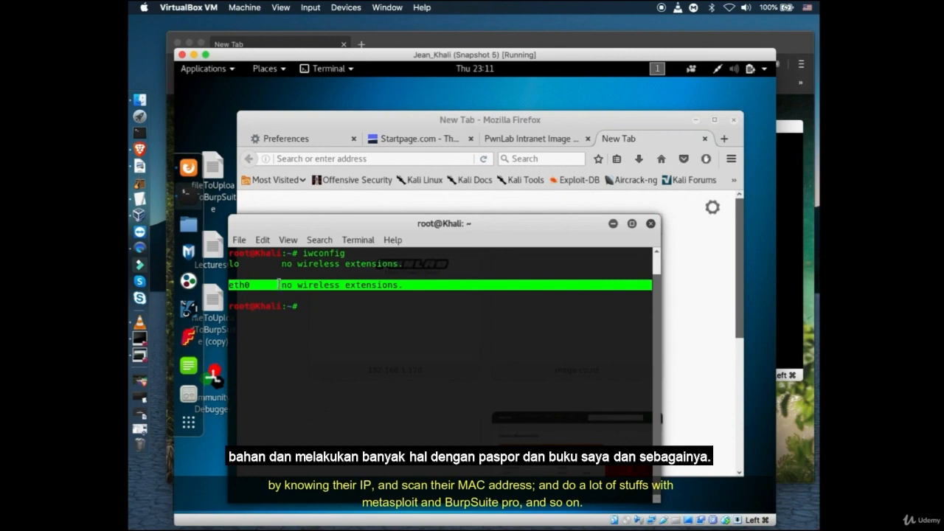
pyautogui.click(279, 285)
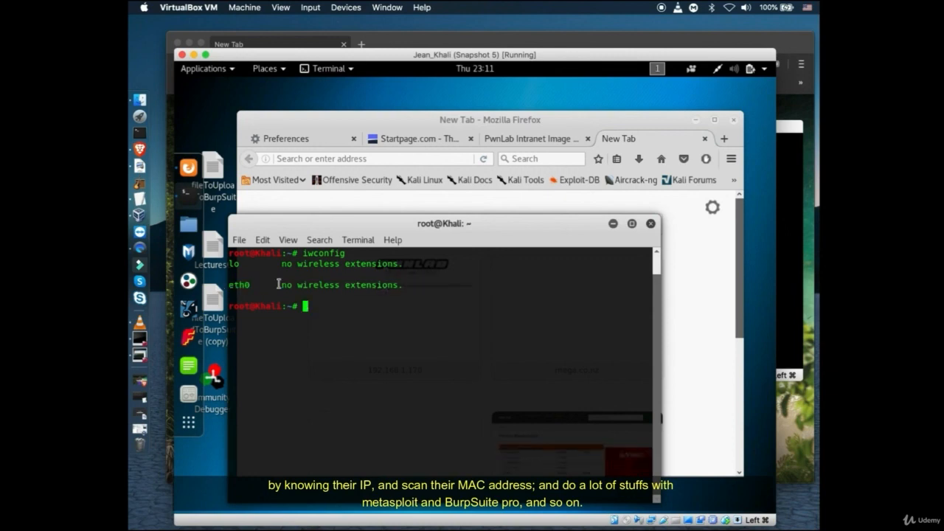
# Scan the local network for hosts with netdiscover -i eth0.
pyautogui.write('netdi')
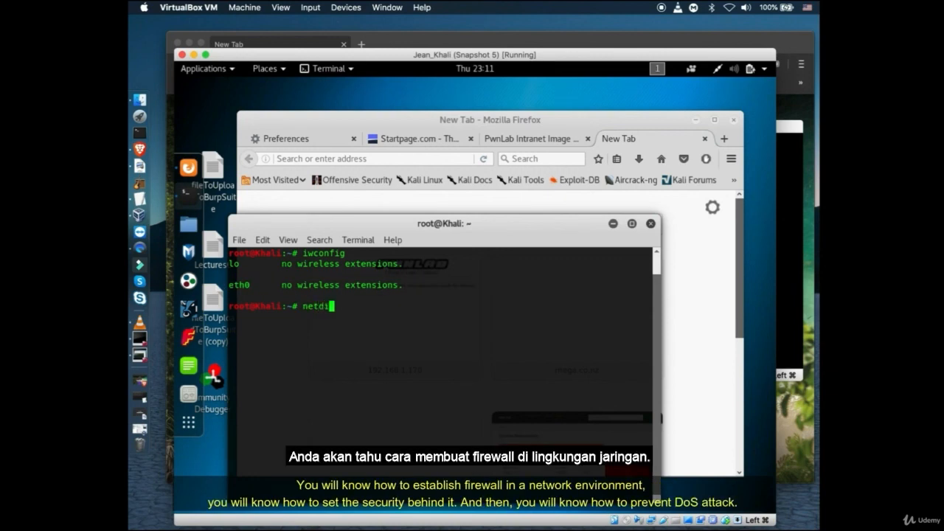
pyautogui.write('scover -i eth')
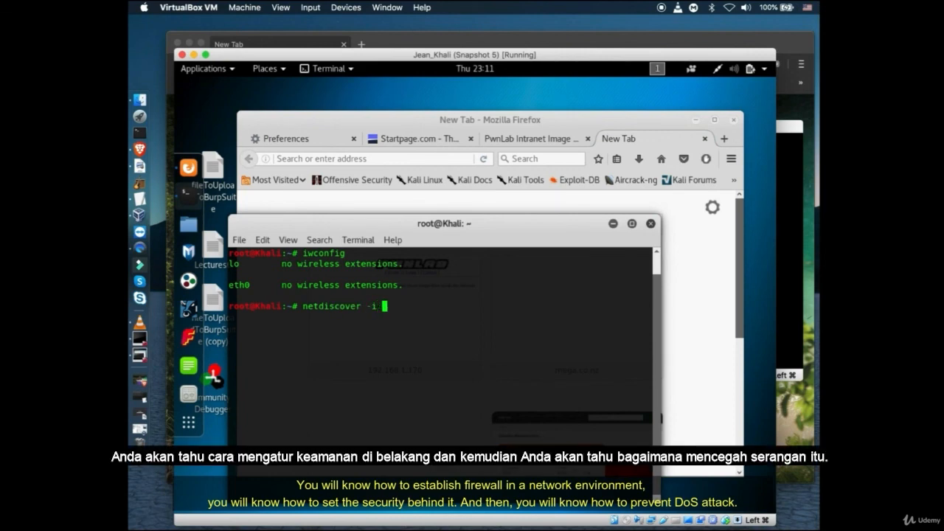
pyautogui.write('0')
pyautogui.press('Return')
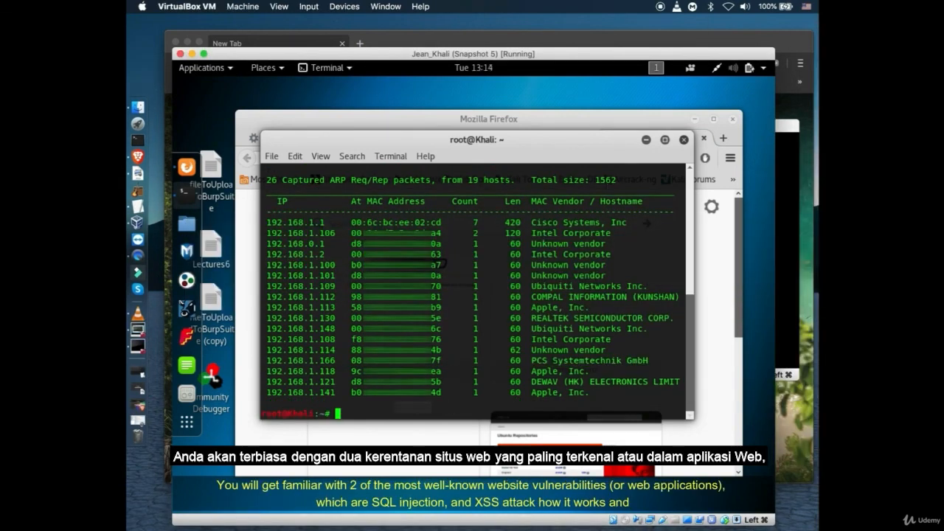
# Ping the PCS Systemtechnik GmbH host using its address copied from the scan results, and stop after several replies.
pyautogui.write('ping')
pyautogui.doubleClick(316, 360)
pyautogui.rightClick(316, 360)
pyautogui.click(332, 388)
pyautogui.hotkey('ctrl', 'shift', 'v')
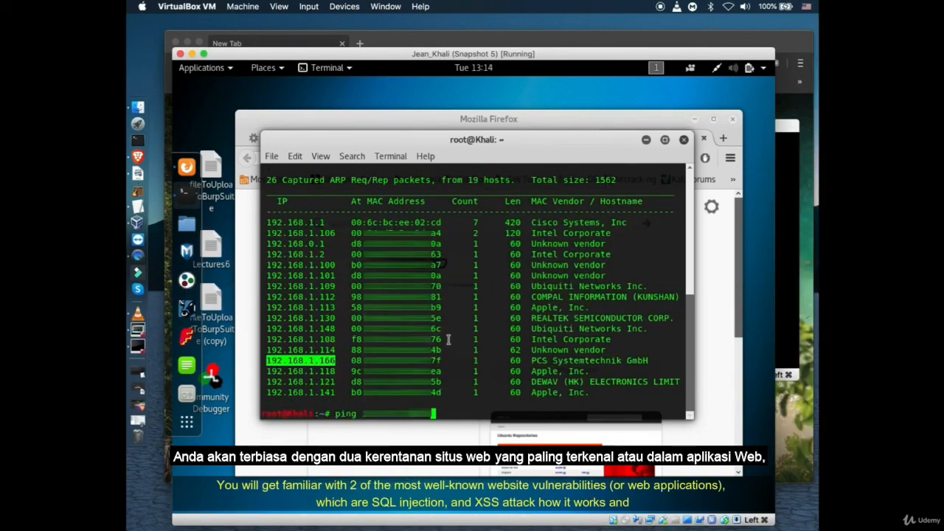
pyautogui.press('Return')
pyautogui.hotkey('ctrl', 'c')
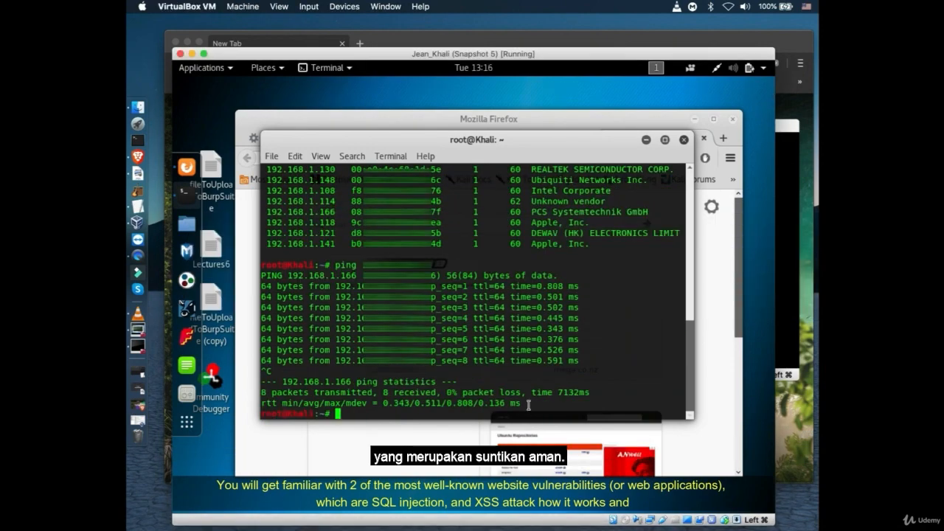
# Open the copied address 192.168.1.166 in Firefox and follow the site's link to log in as admin.
pyautogui.click(737, 258)
pyautogui.click(413, 159)
pyautogui.rightClick(394, 157)
pyautogui.click(435, 230)
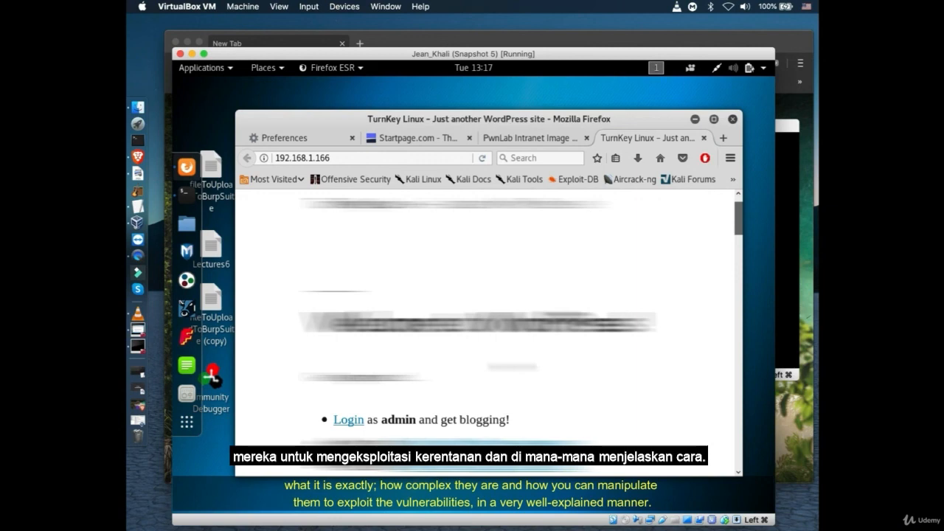
pyautogui.click(348, 419)
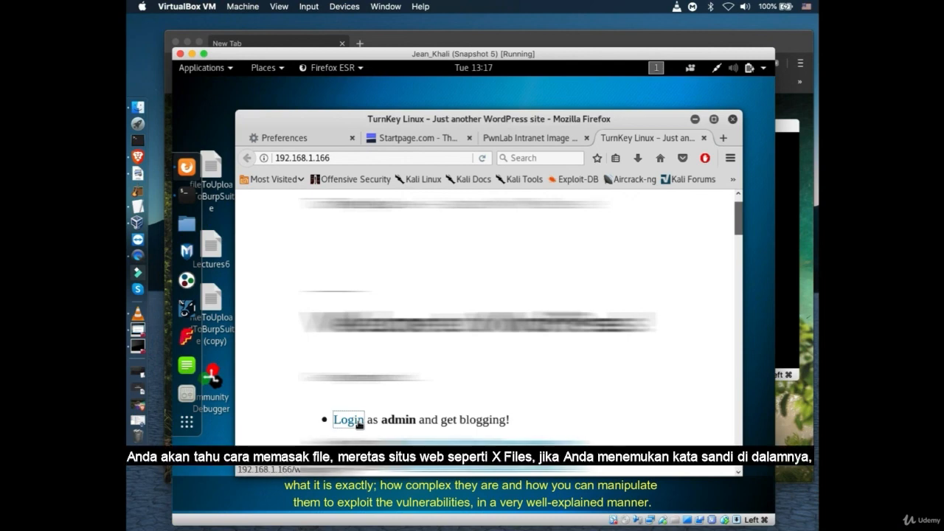
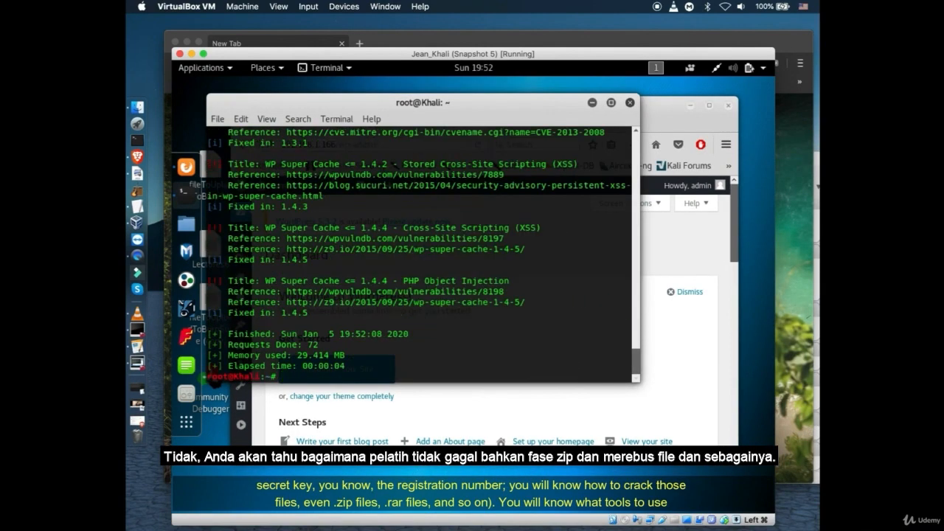
# Review the WP Super Cache vulnerabilities listed in the WPScan output in the terminal.
pyautogui.scroll(2, 636, 356)
pyautogui.scroll(3, 635, 357)
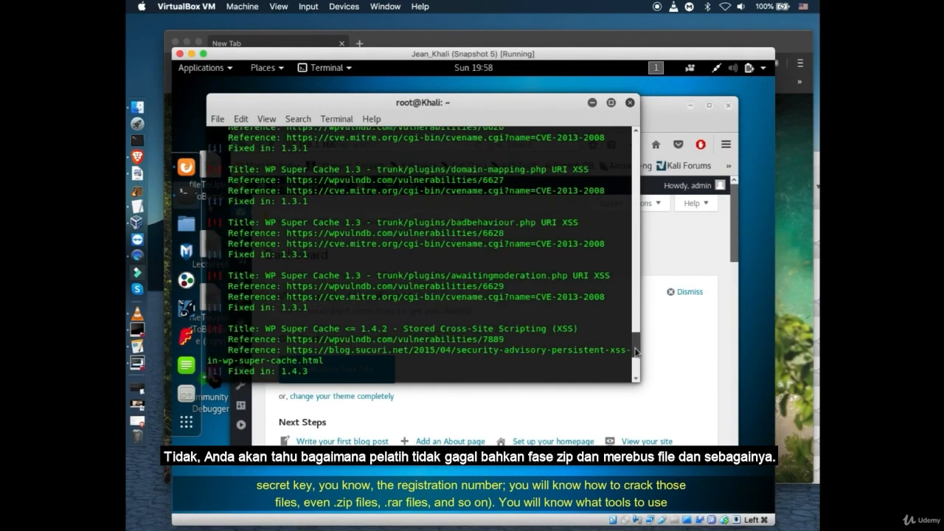